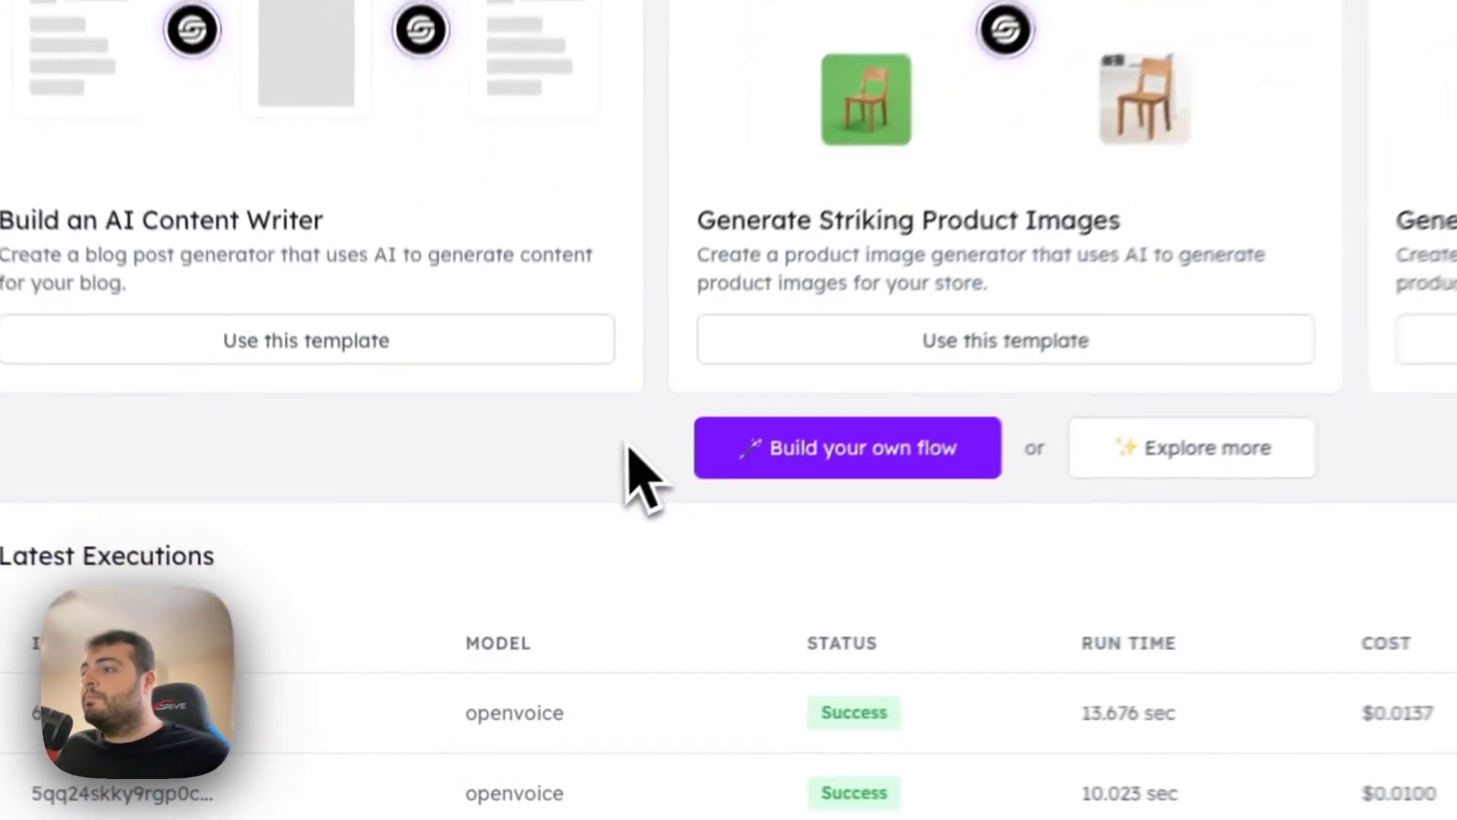
- Start building a new custom flow and name it "Podcast Generation"
click(824, 425)
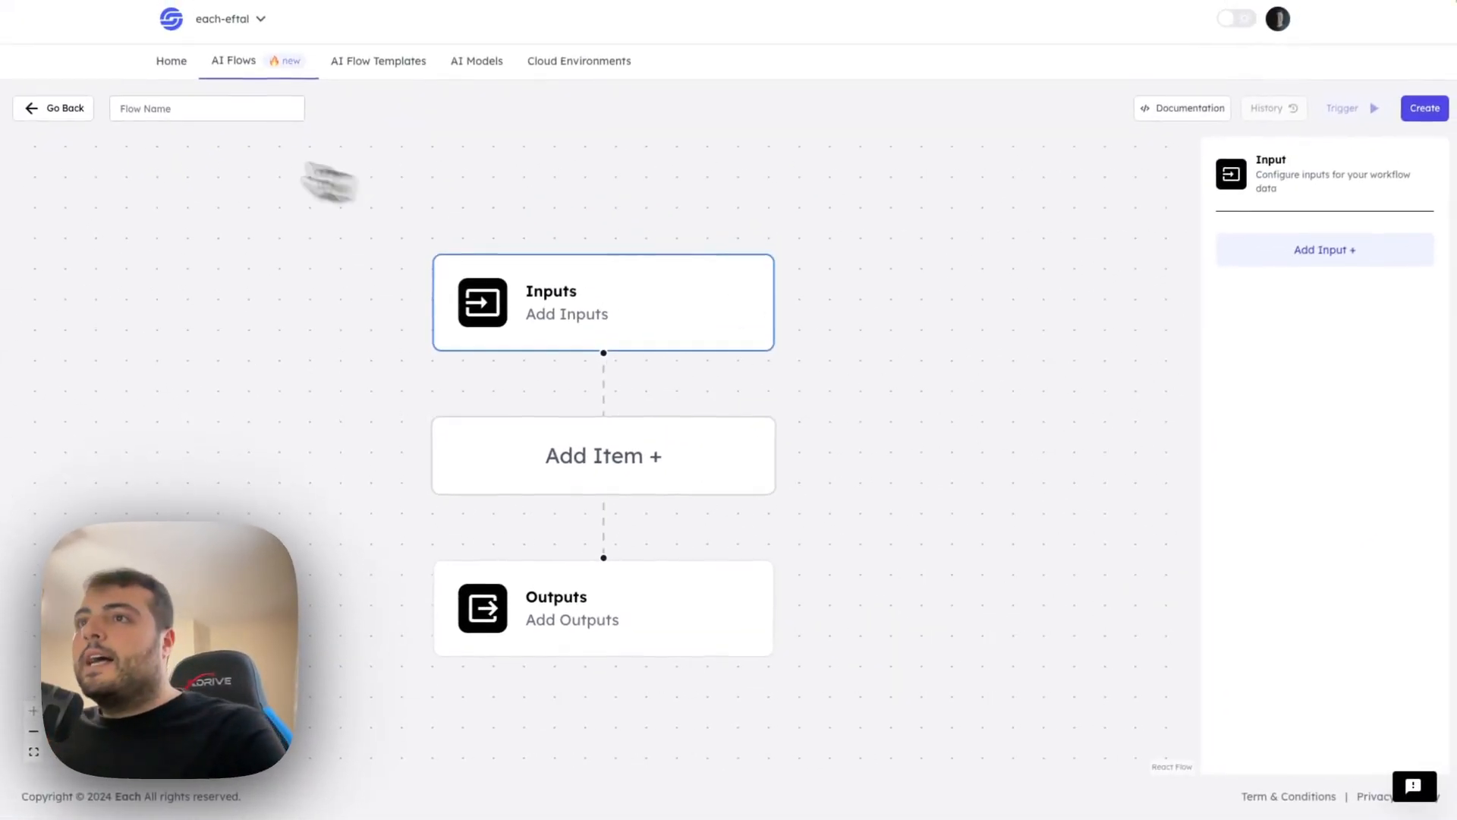
click(165, 114)
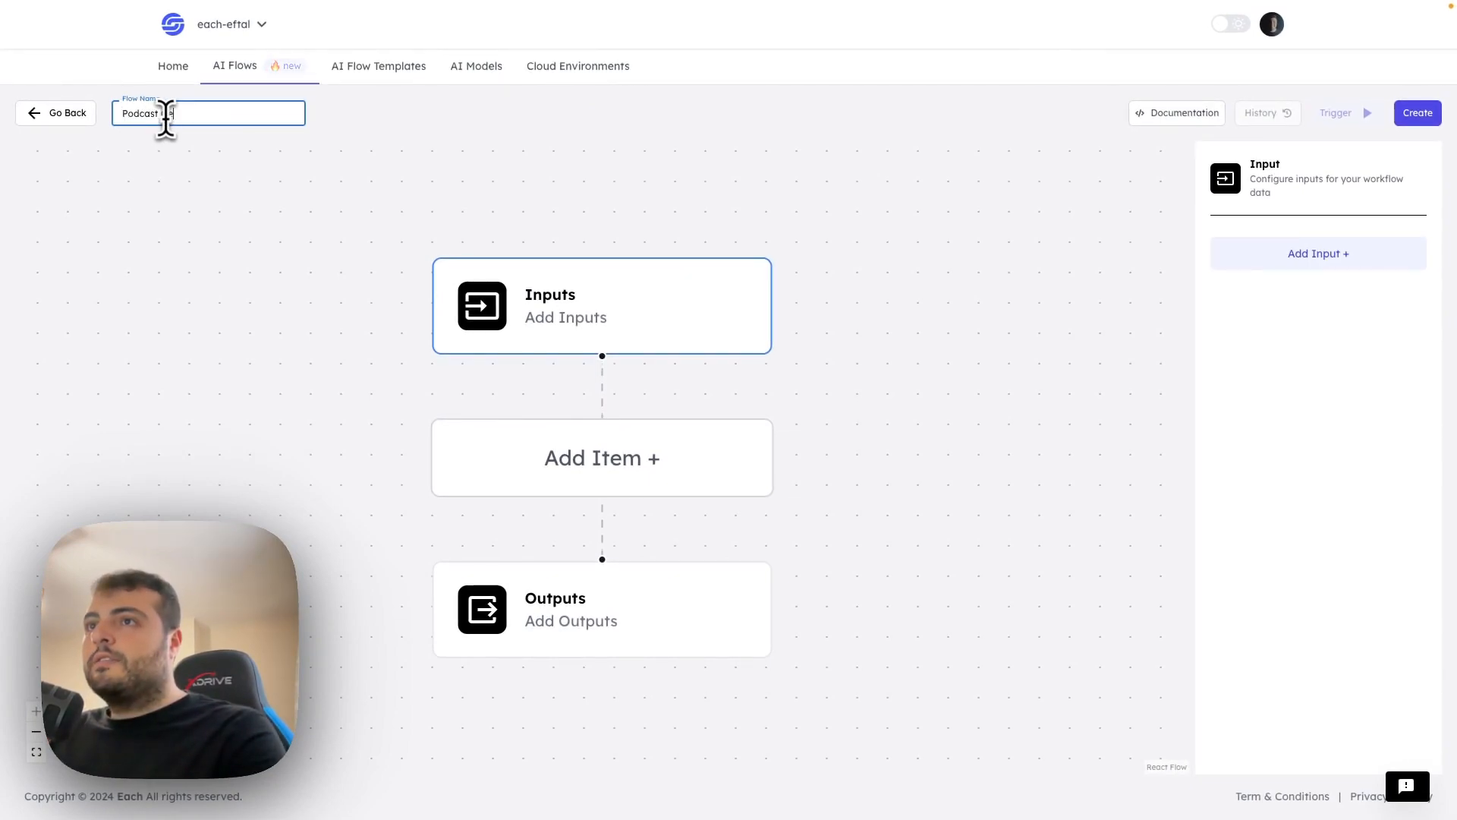
text(Podcast Generation)
click(272, 220)
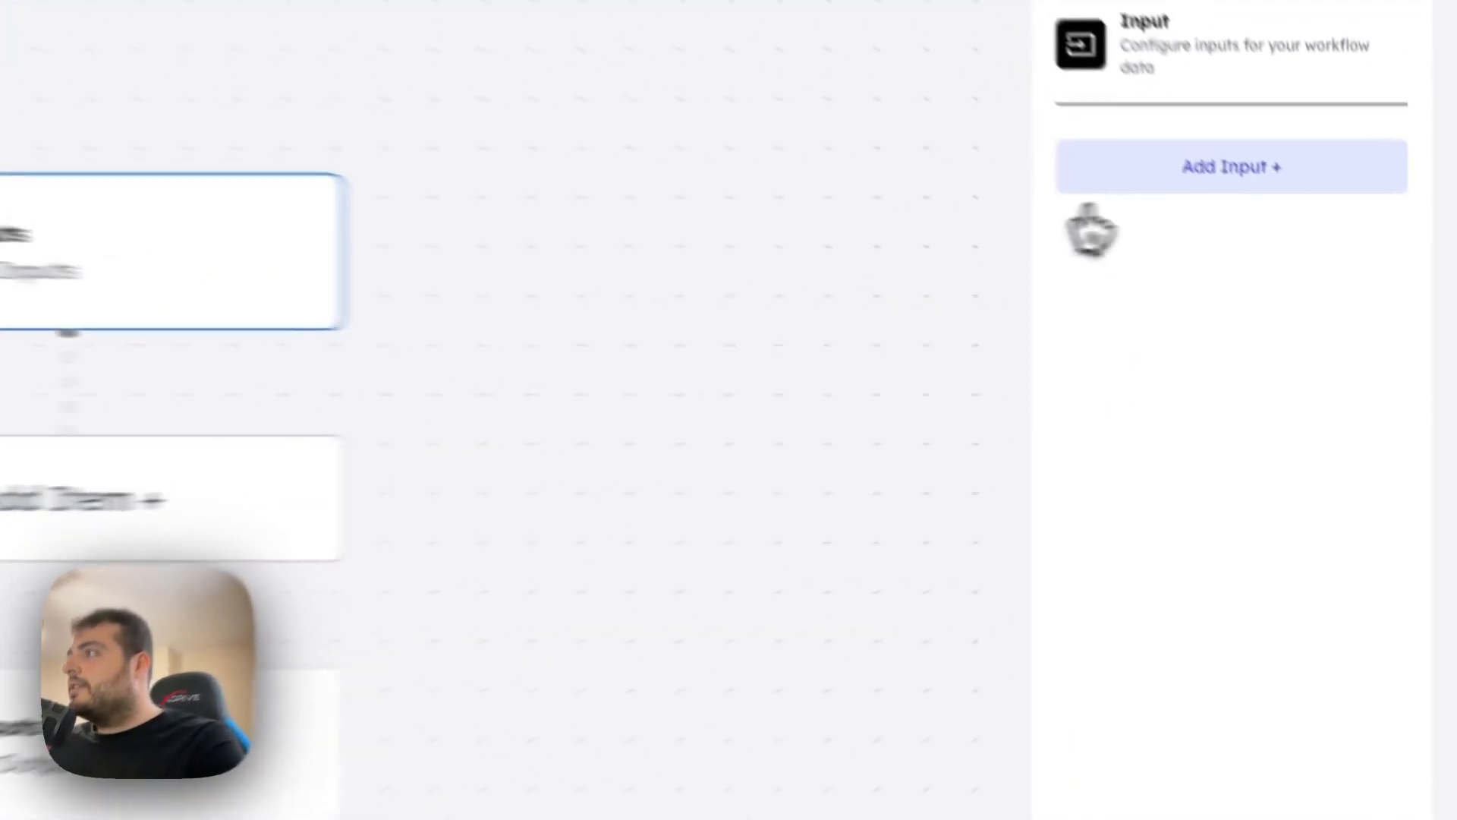
- Add a text input variable named podcast_name to the flow's inputs
click(1260, 253)
click(1285, 424)
text(pos)
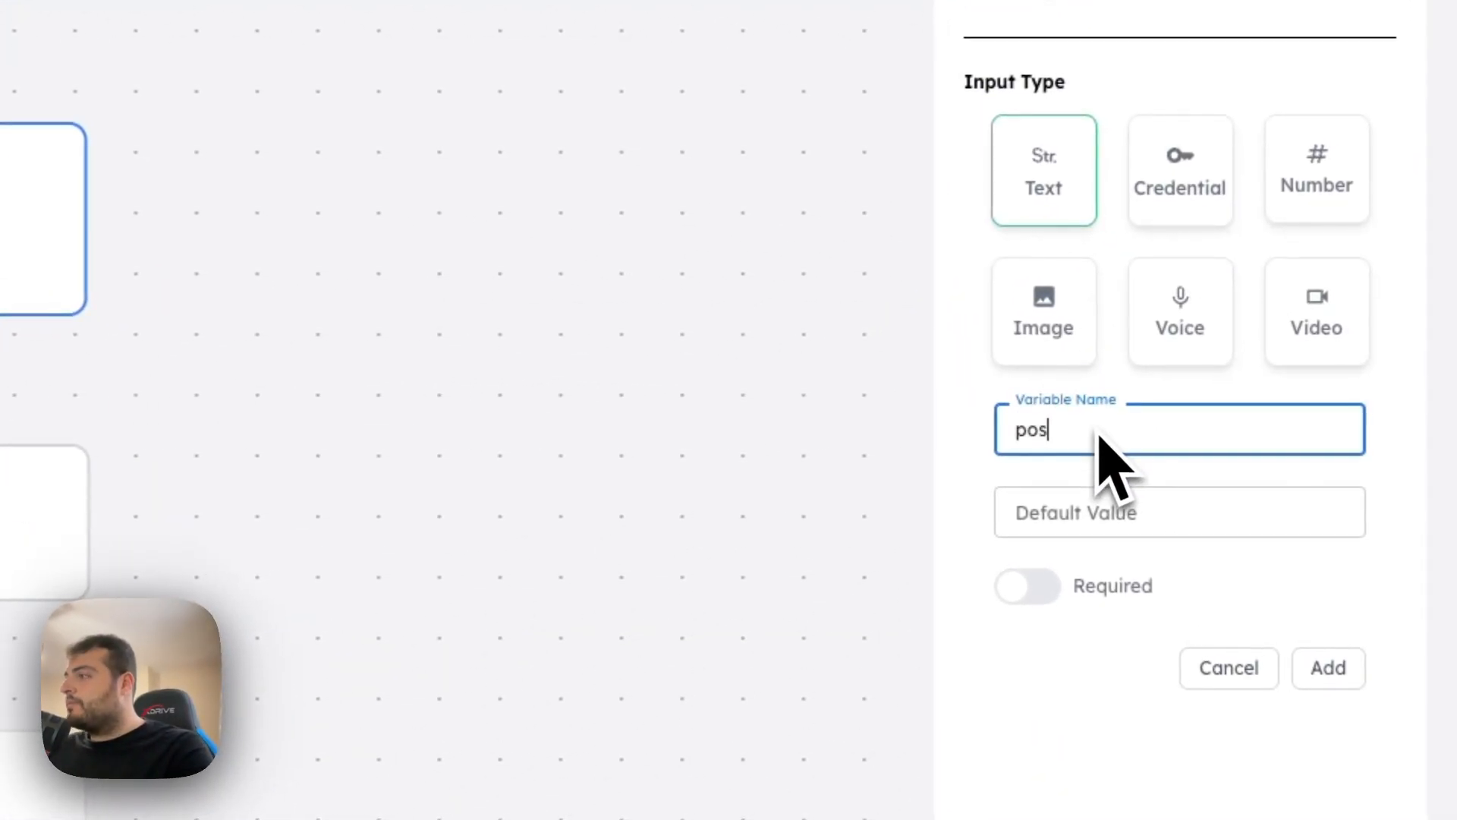
text(cast_na)
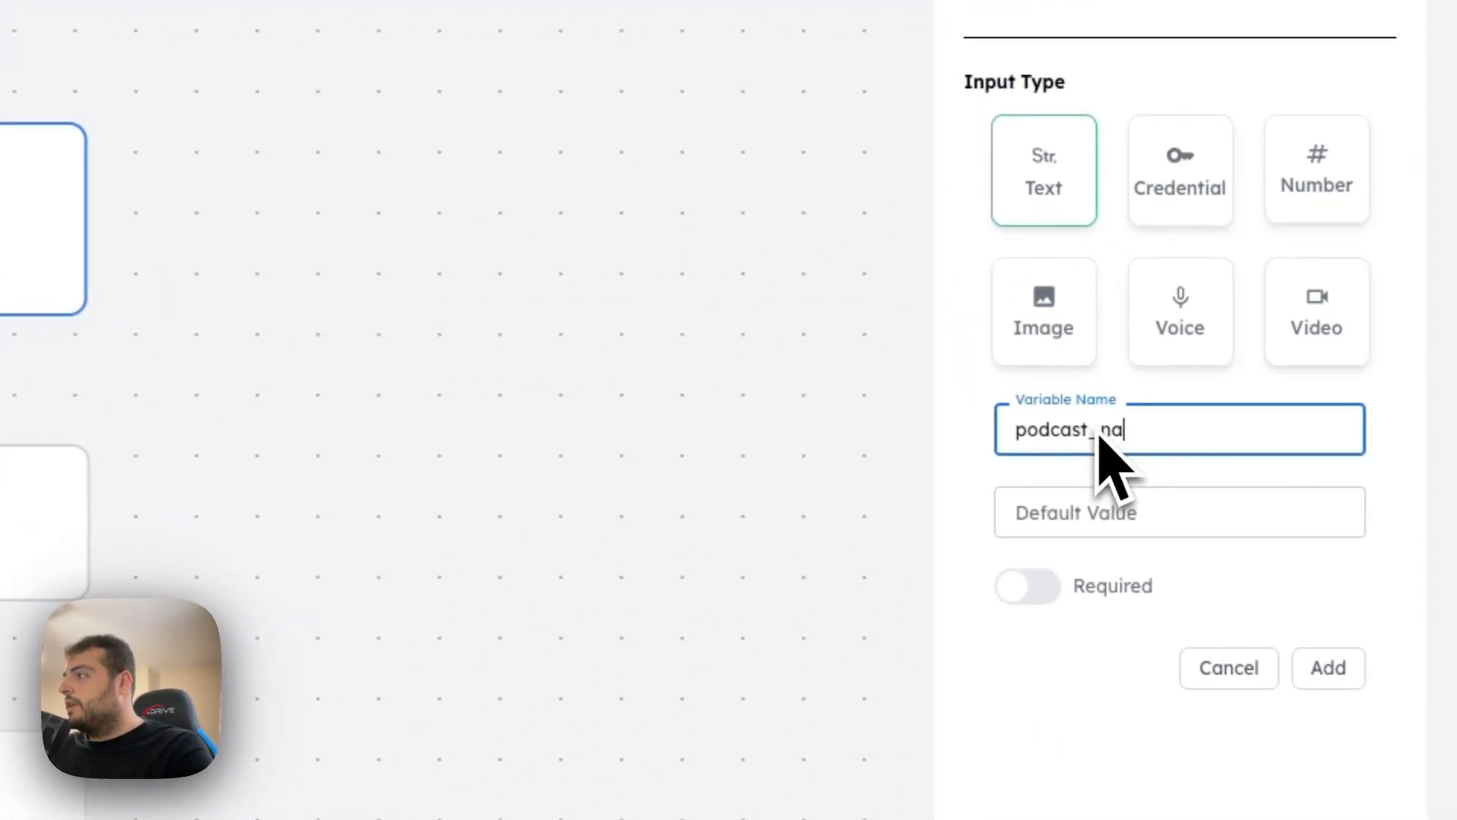
text(me)
click(1328, 668)
- Add another text input variable named speaker_name to the flow's inputs
click(1154, 675)
click(1120, 115)
text(spe)
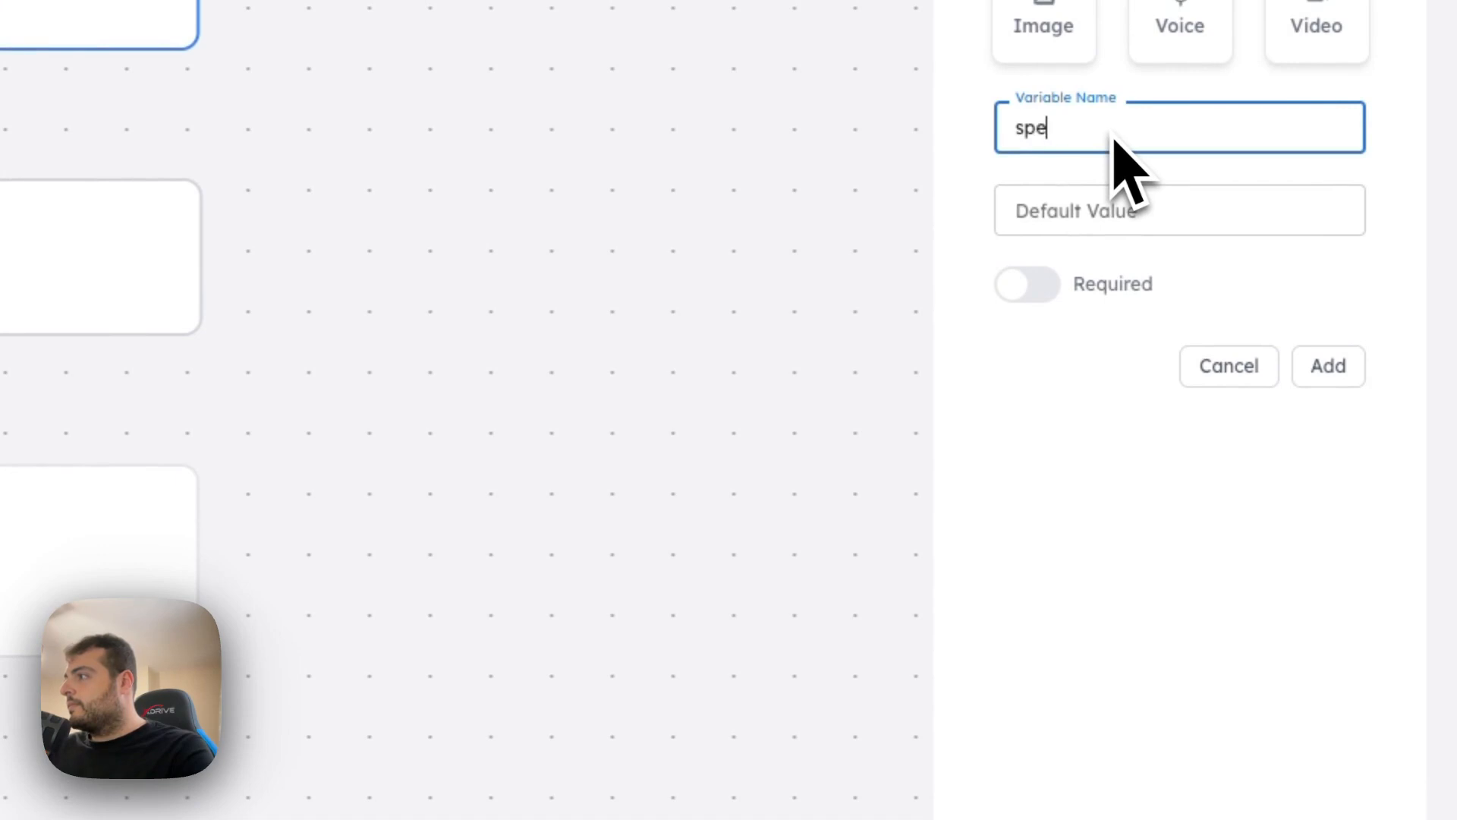
text(kaer_name)
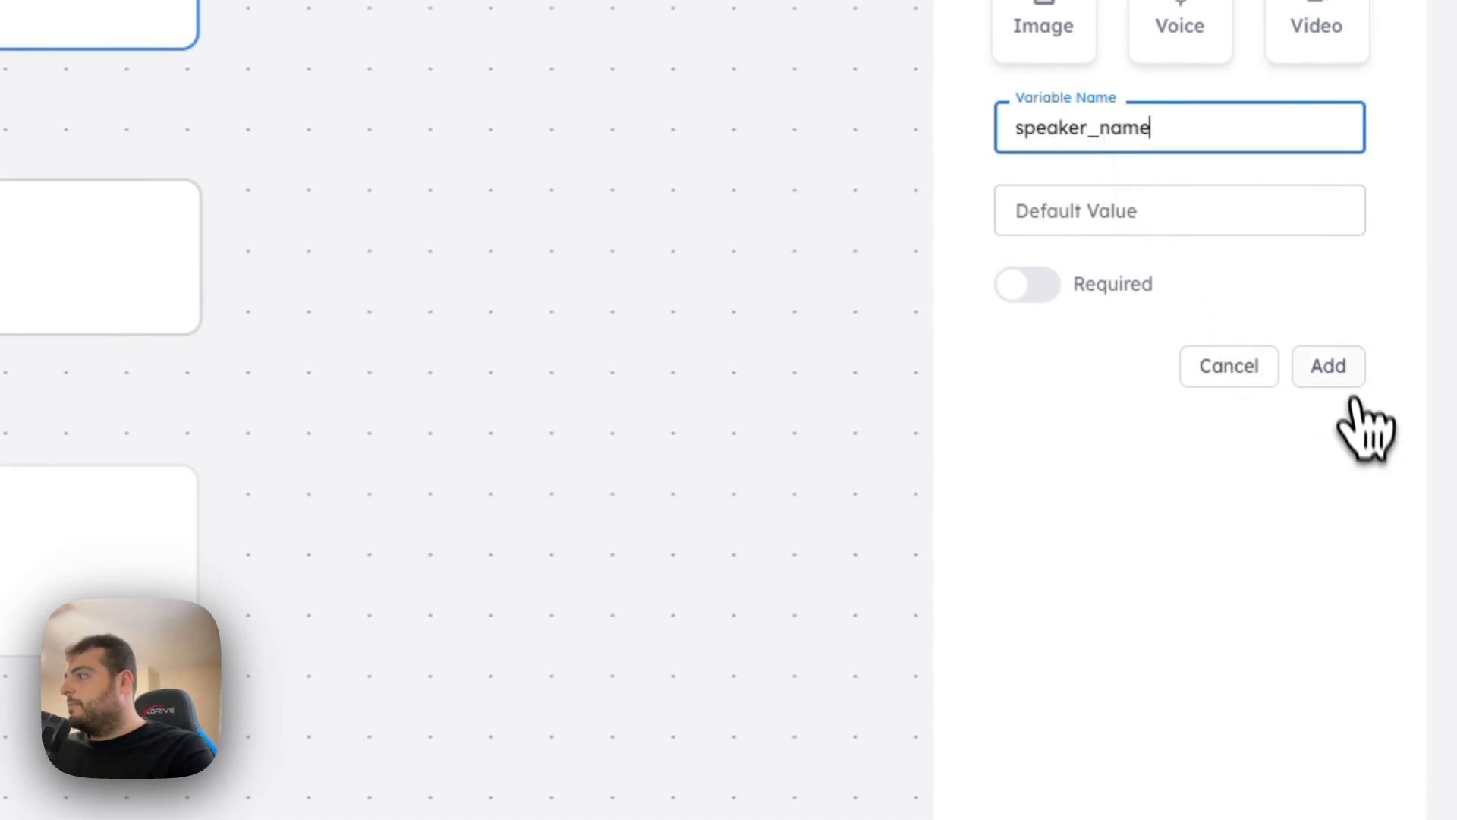
click(1335, 372)
- Add a third text input variable named topic to the flow's inputs
click(1180, 724)
click(1089, 116)
text(top)
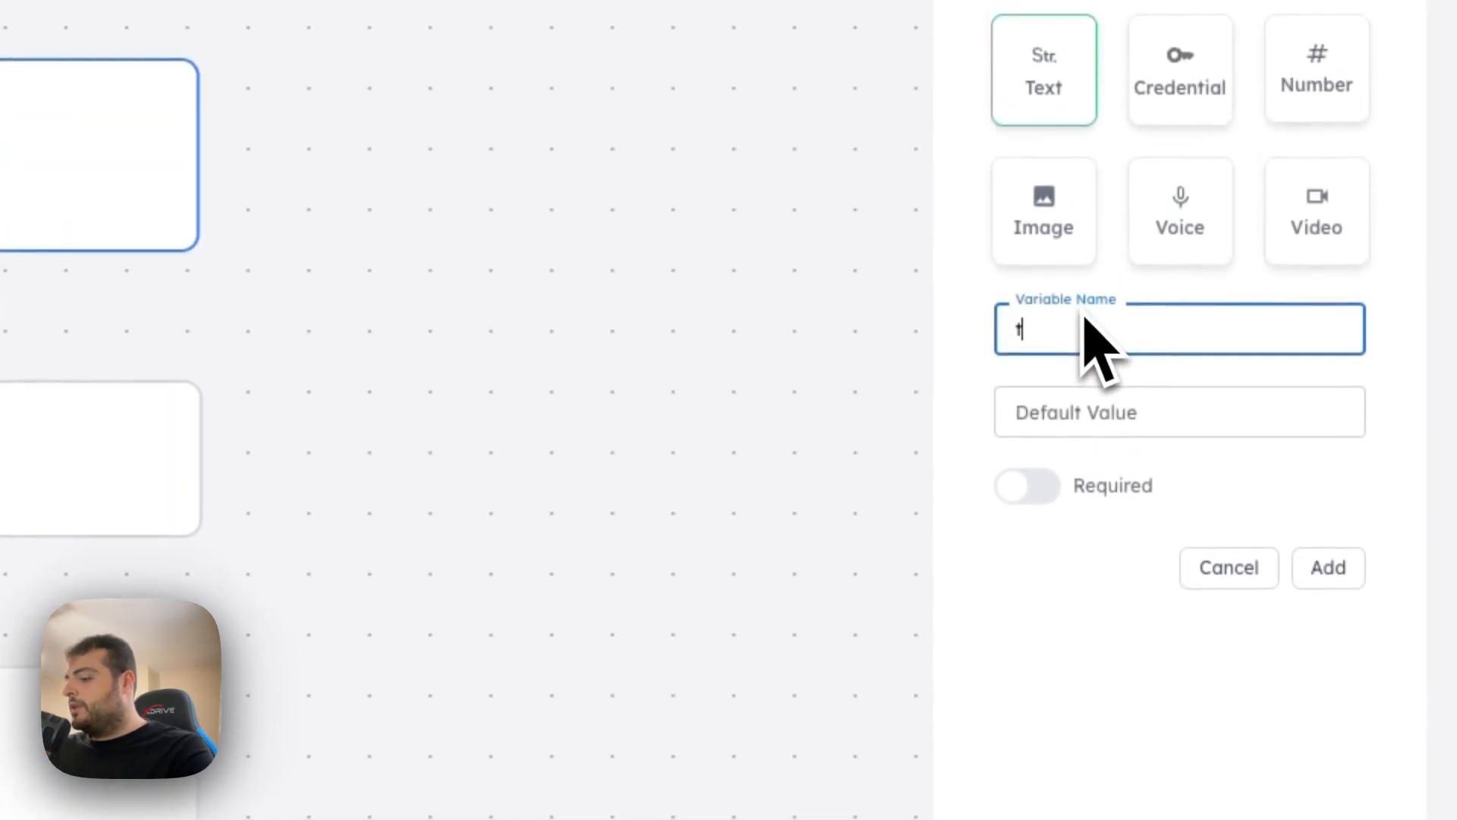
text(ic)
click(1320, 570)
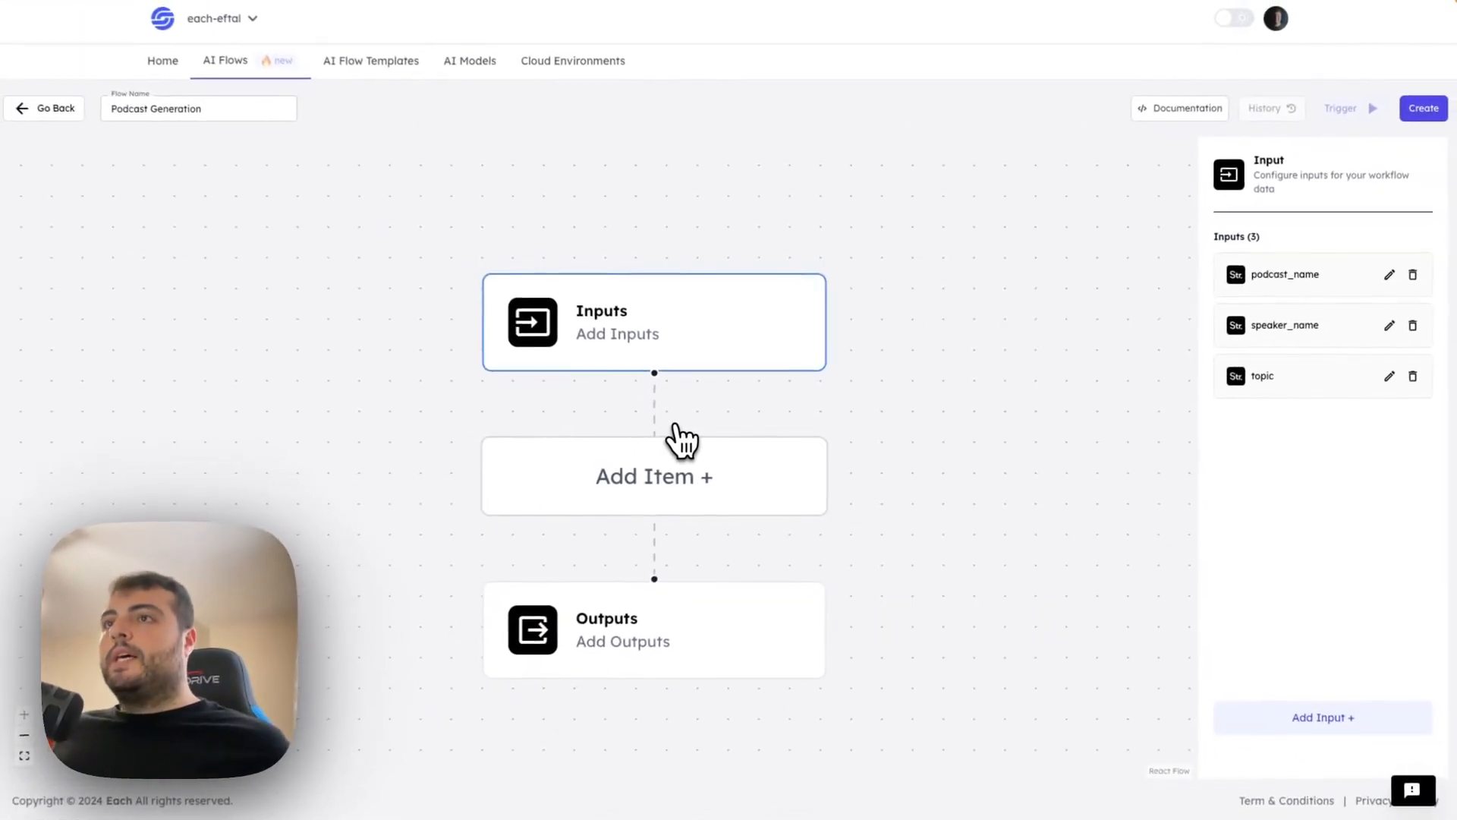
- Search the models for "chat" and add ChatGPT as the flow item between Inputs and Outputs
click(668, 477)
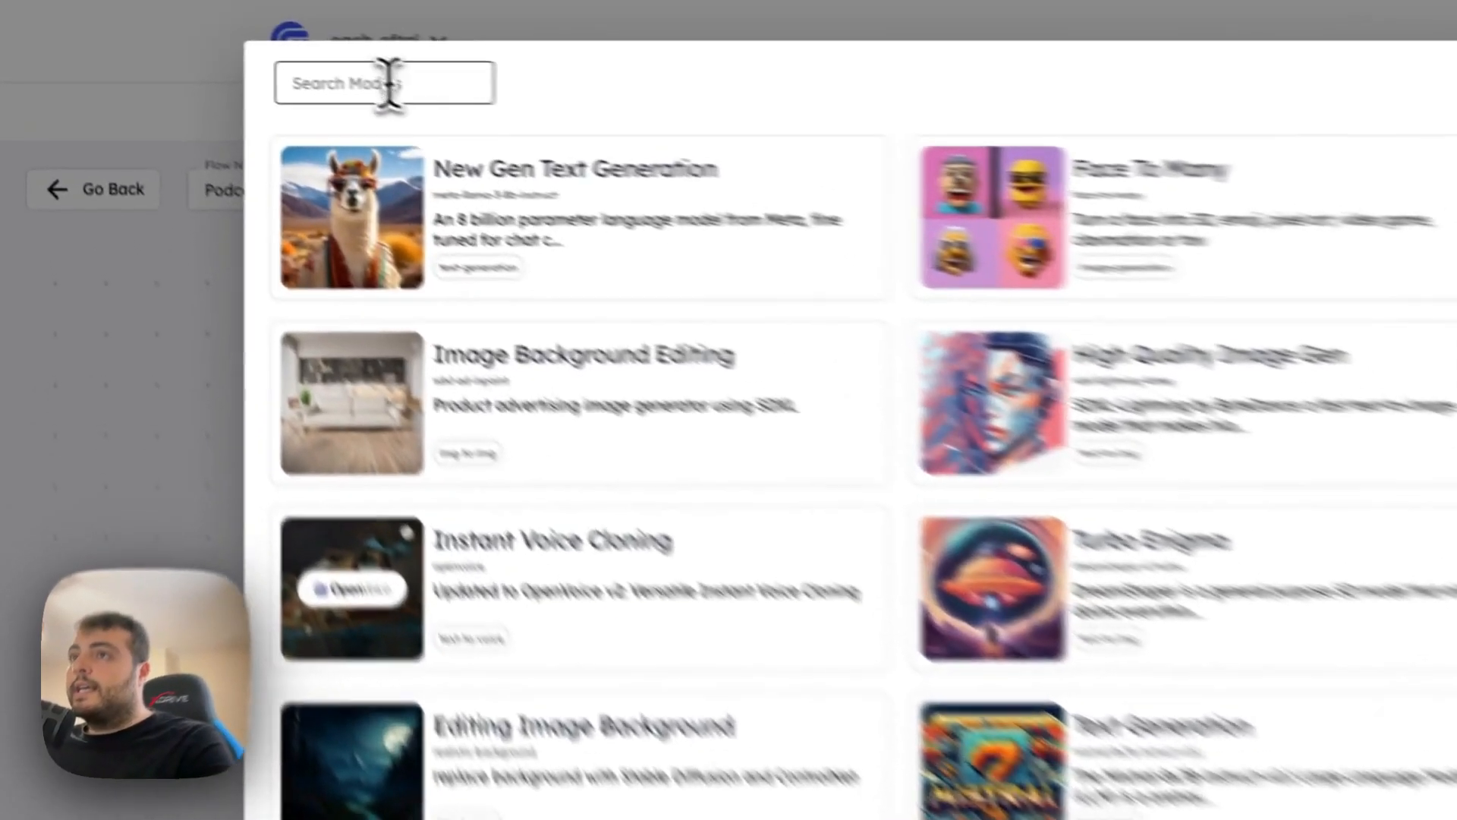
click(232, 50)
text(text)
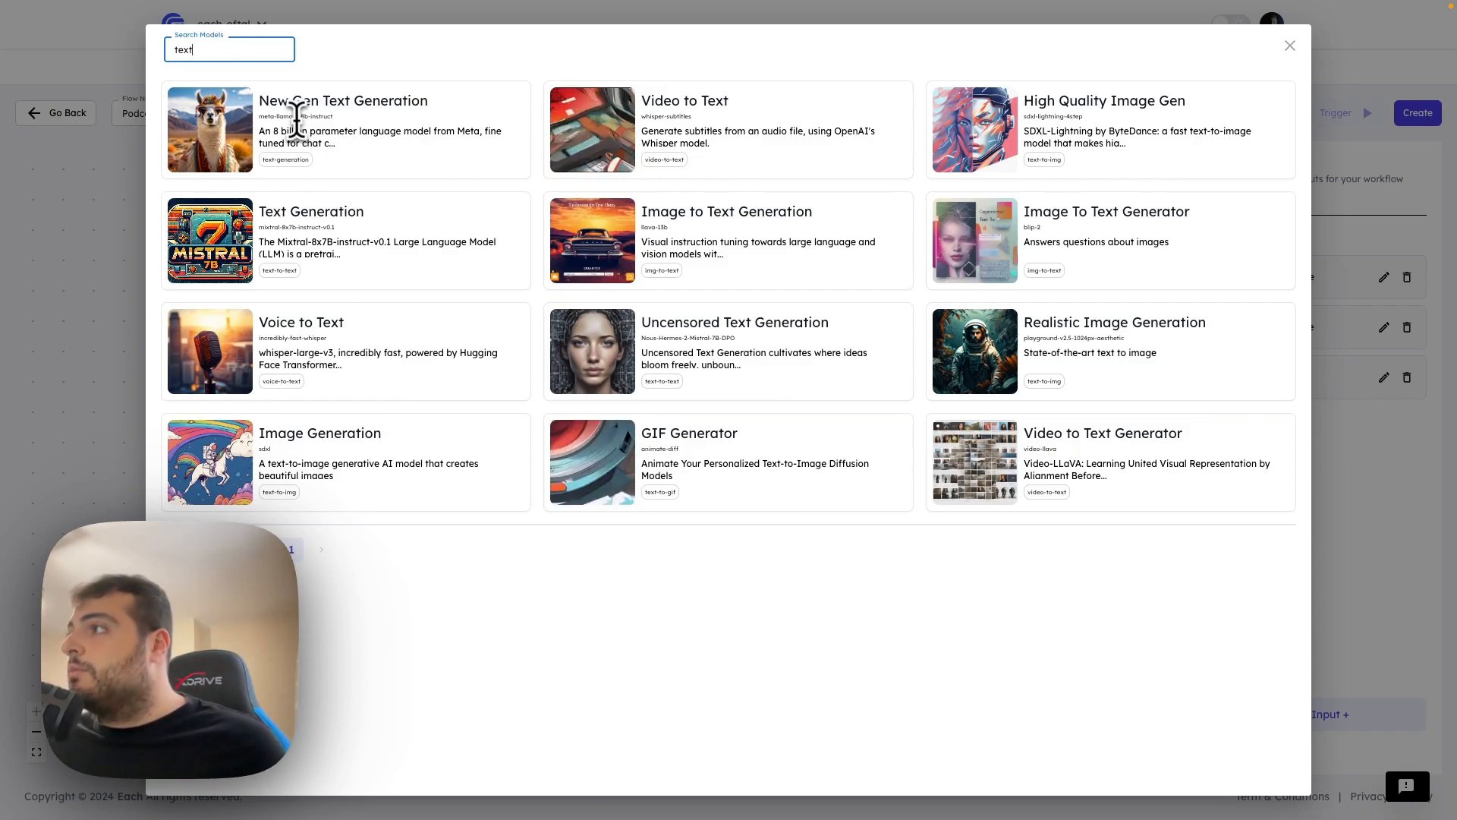
key(ctrl+a)
text(chat)
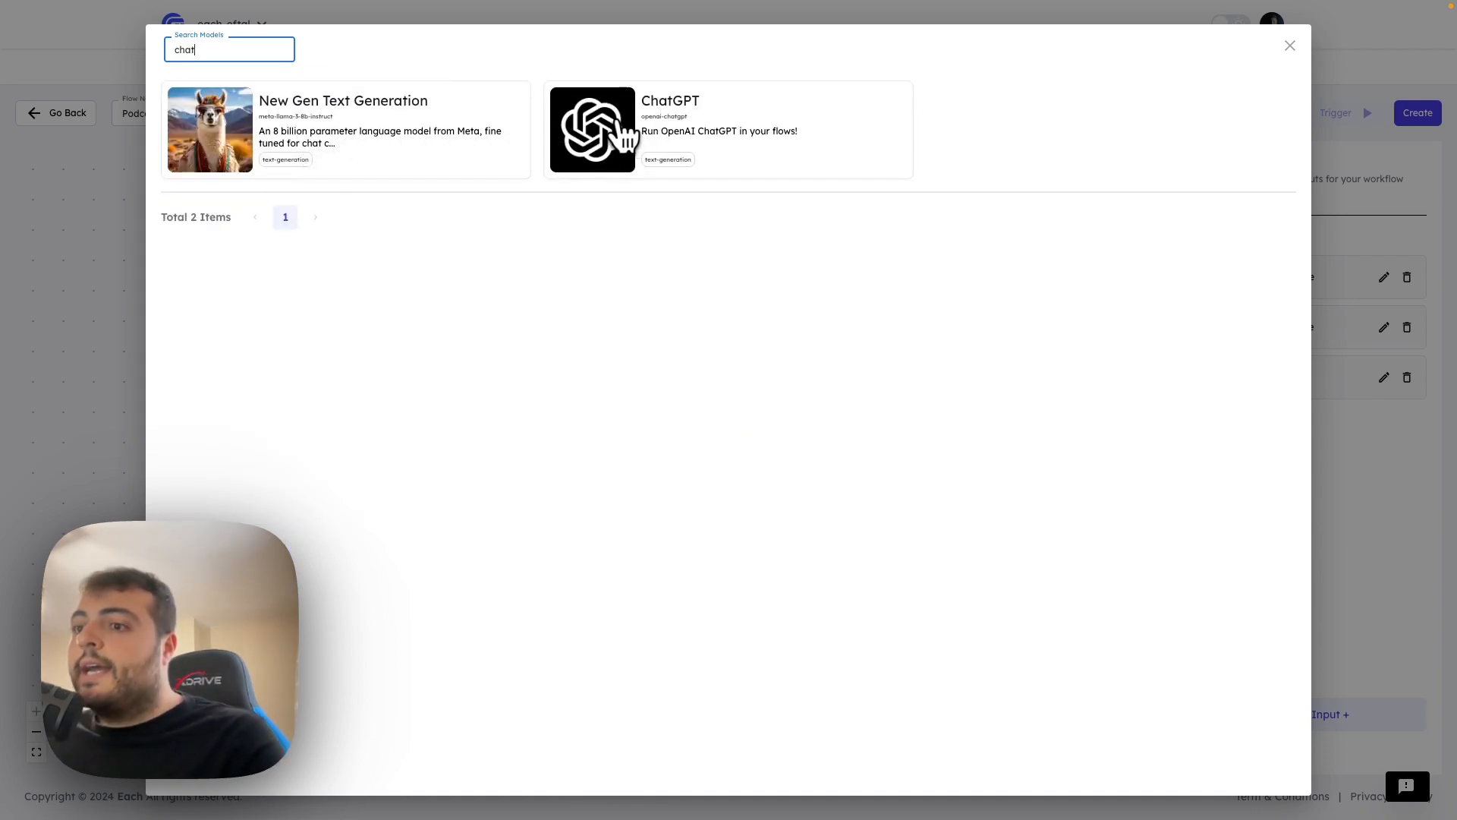
click(624, 136)
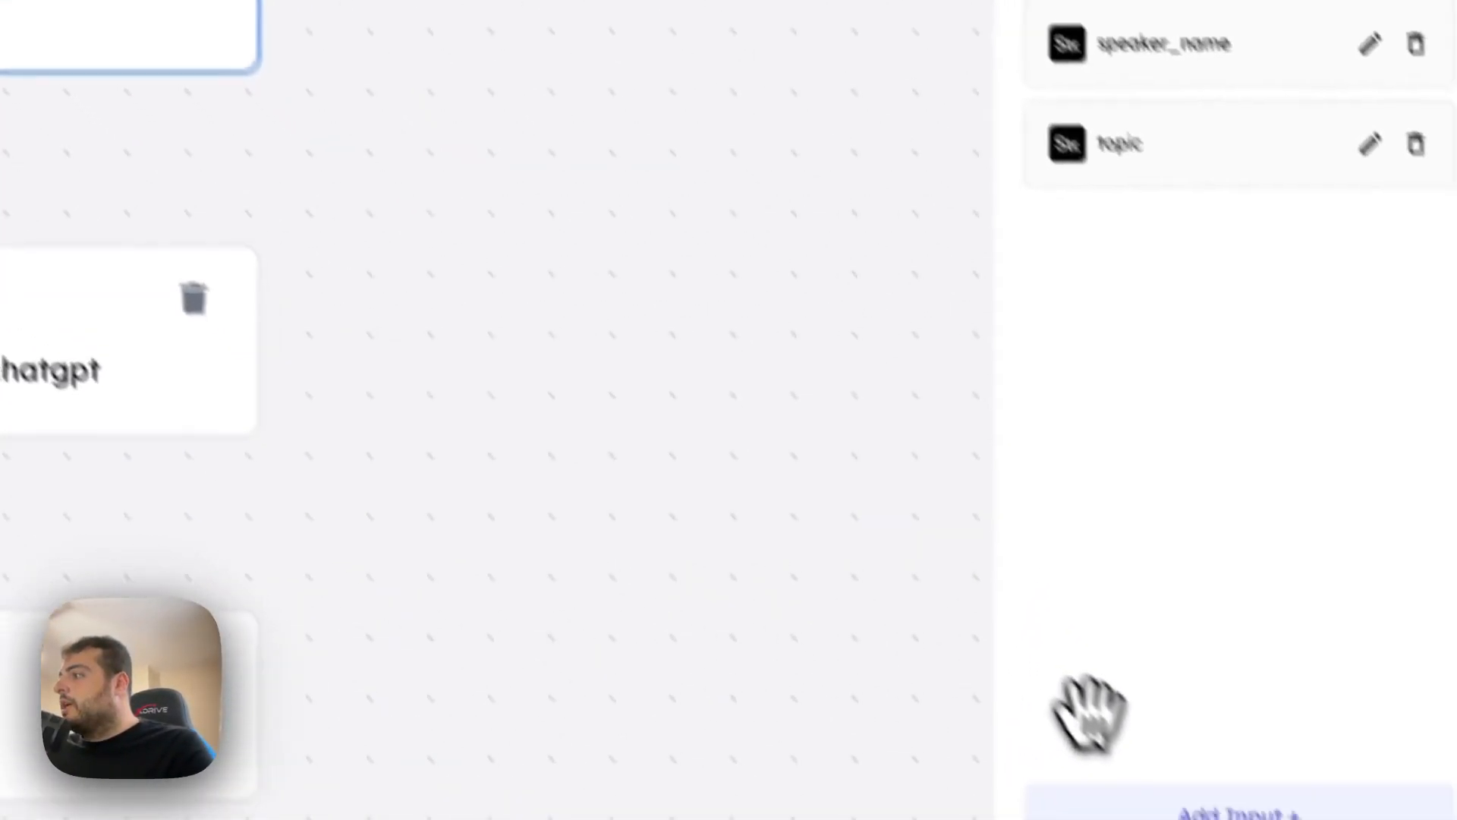
- Add a Credential-type input variable named openai_api_key to the flow's inputs
click(1092, 804)
click(1077, 182)
text(openai_api_key)
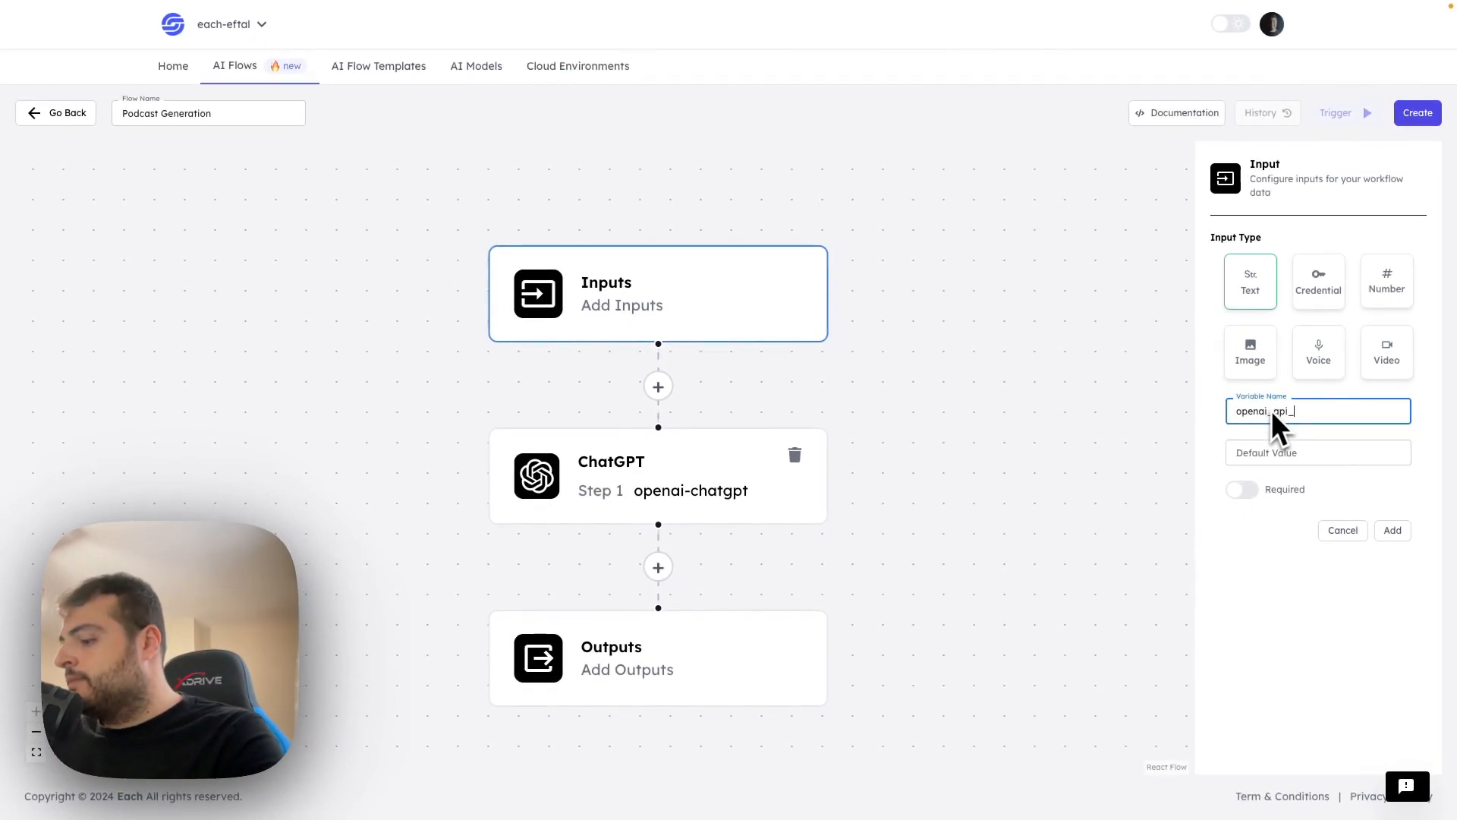
click(1318, 282)
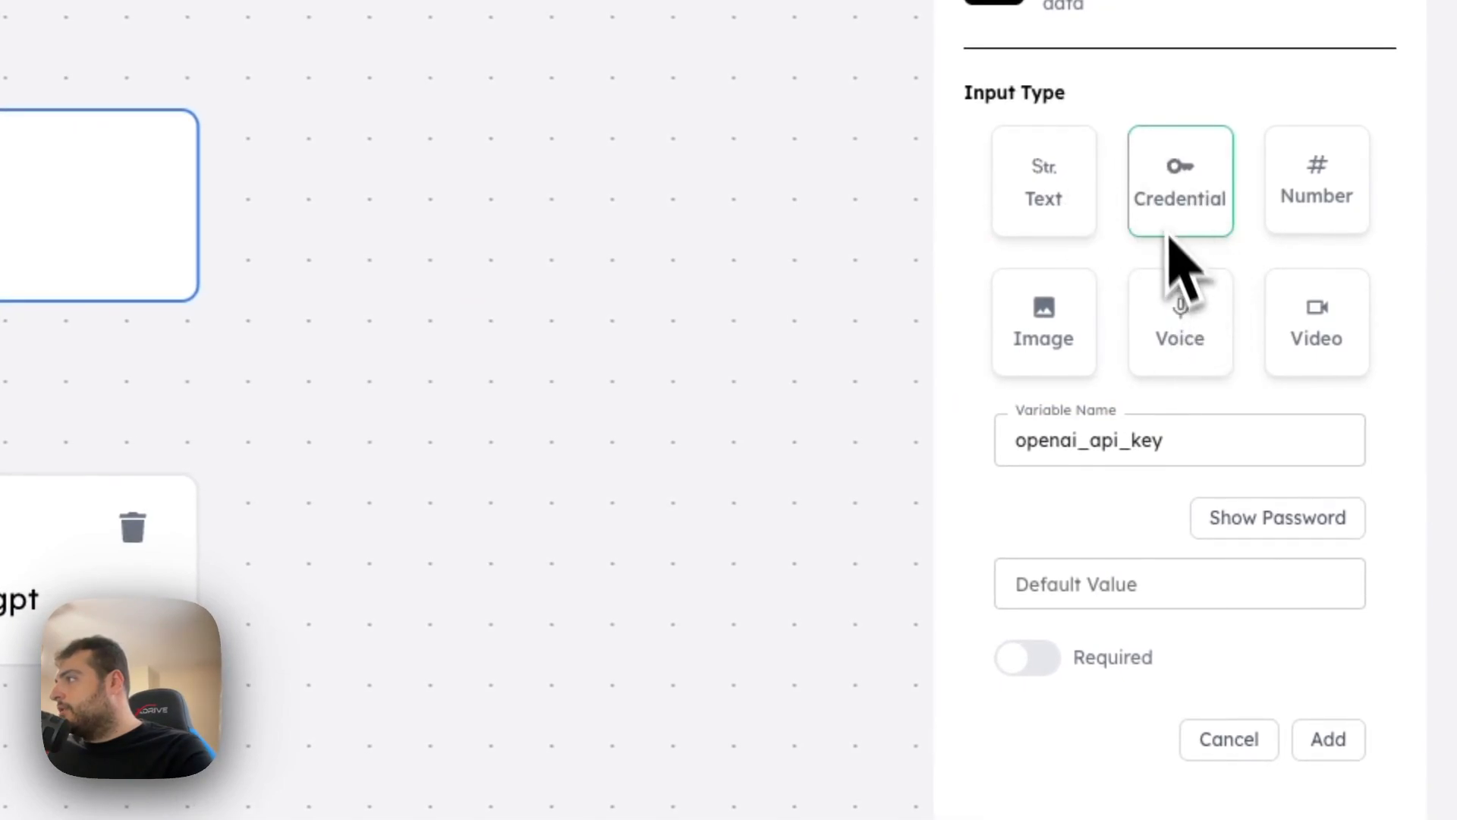
click(1329, 738)
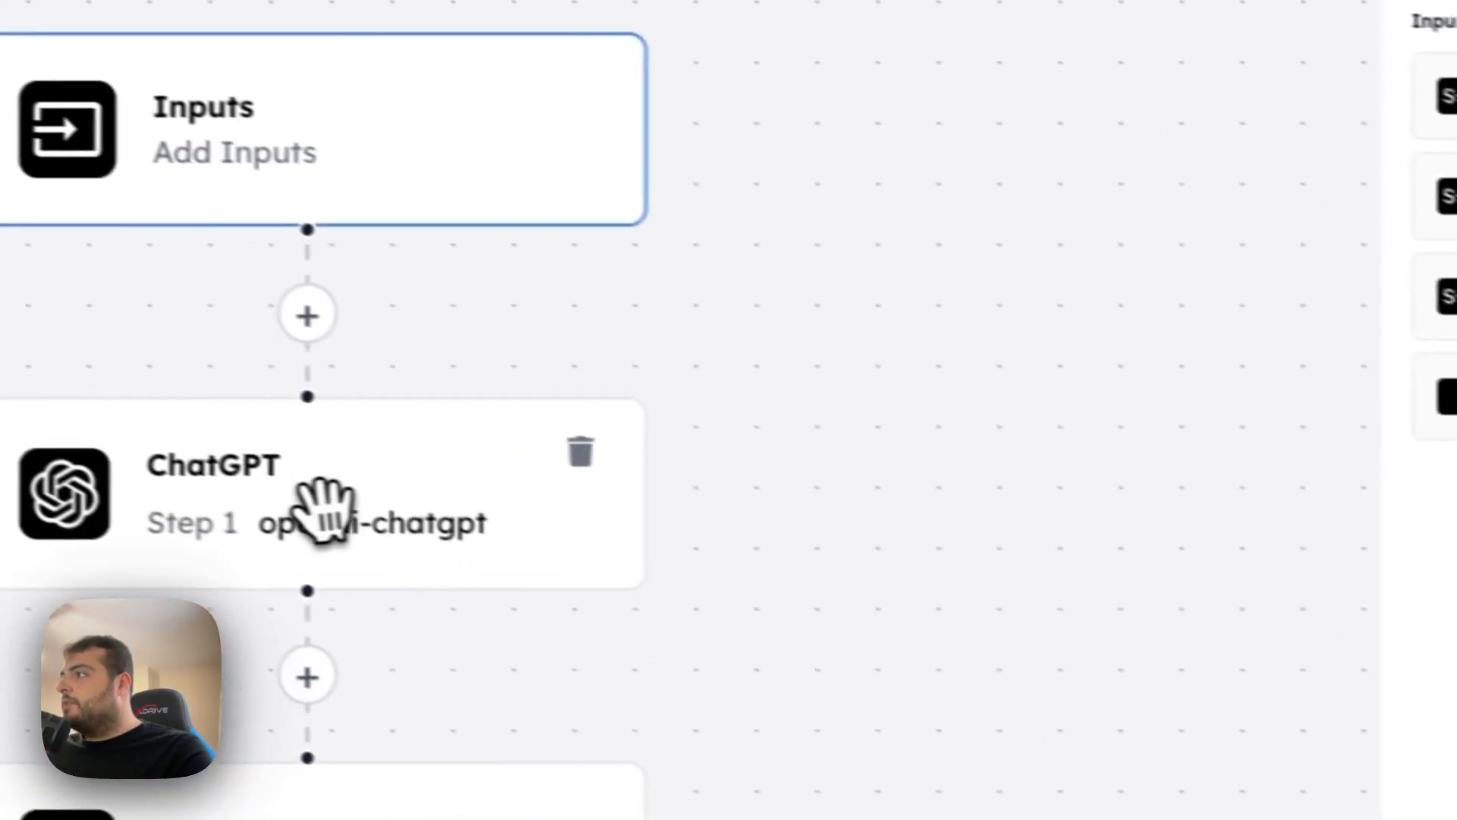
- Link the ChatGPT step's OpenAI API Key to the openai_api_key input variable
click(319, 511)
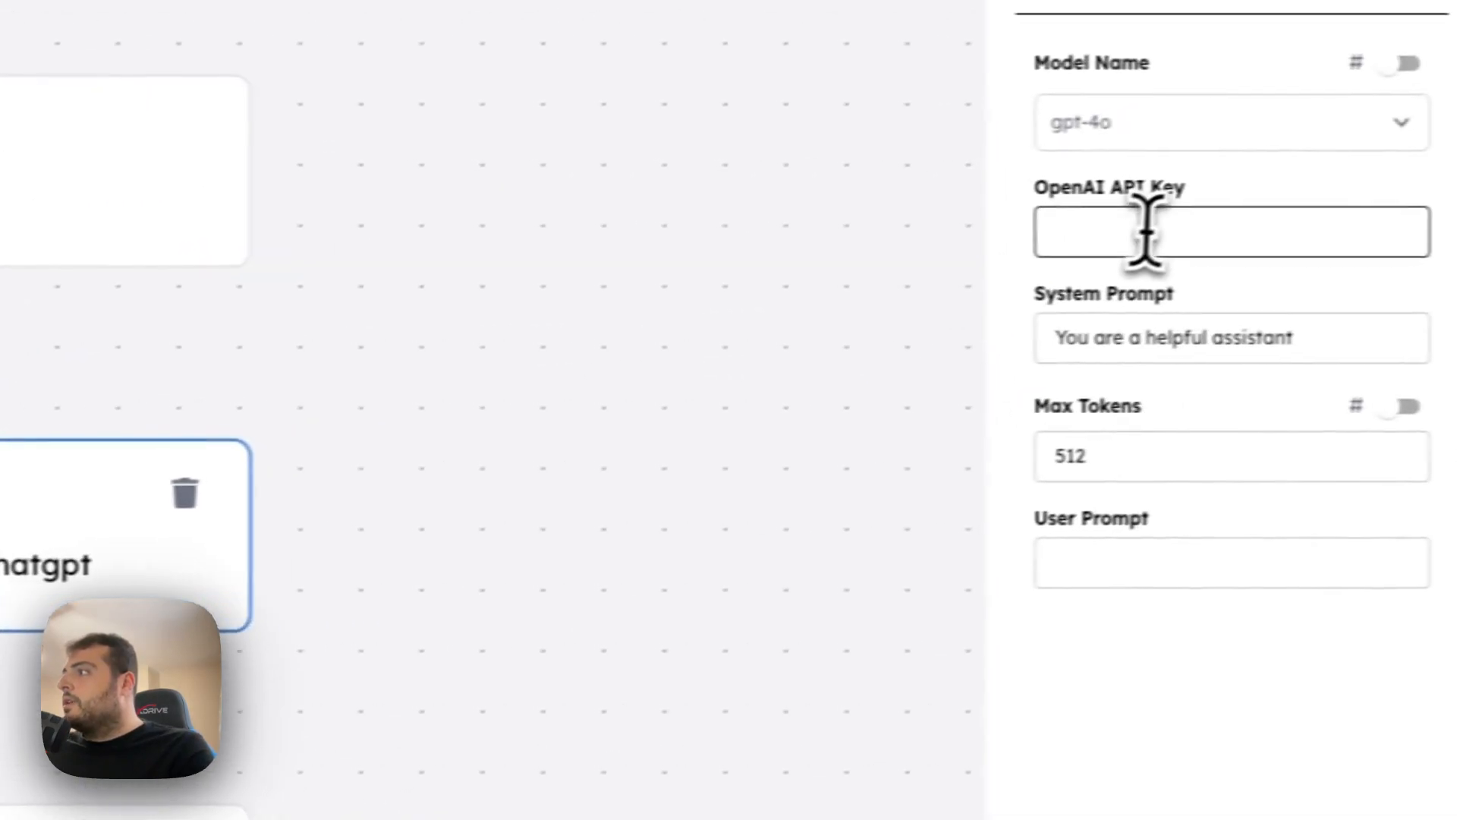
click(1079, 241)
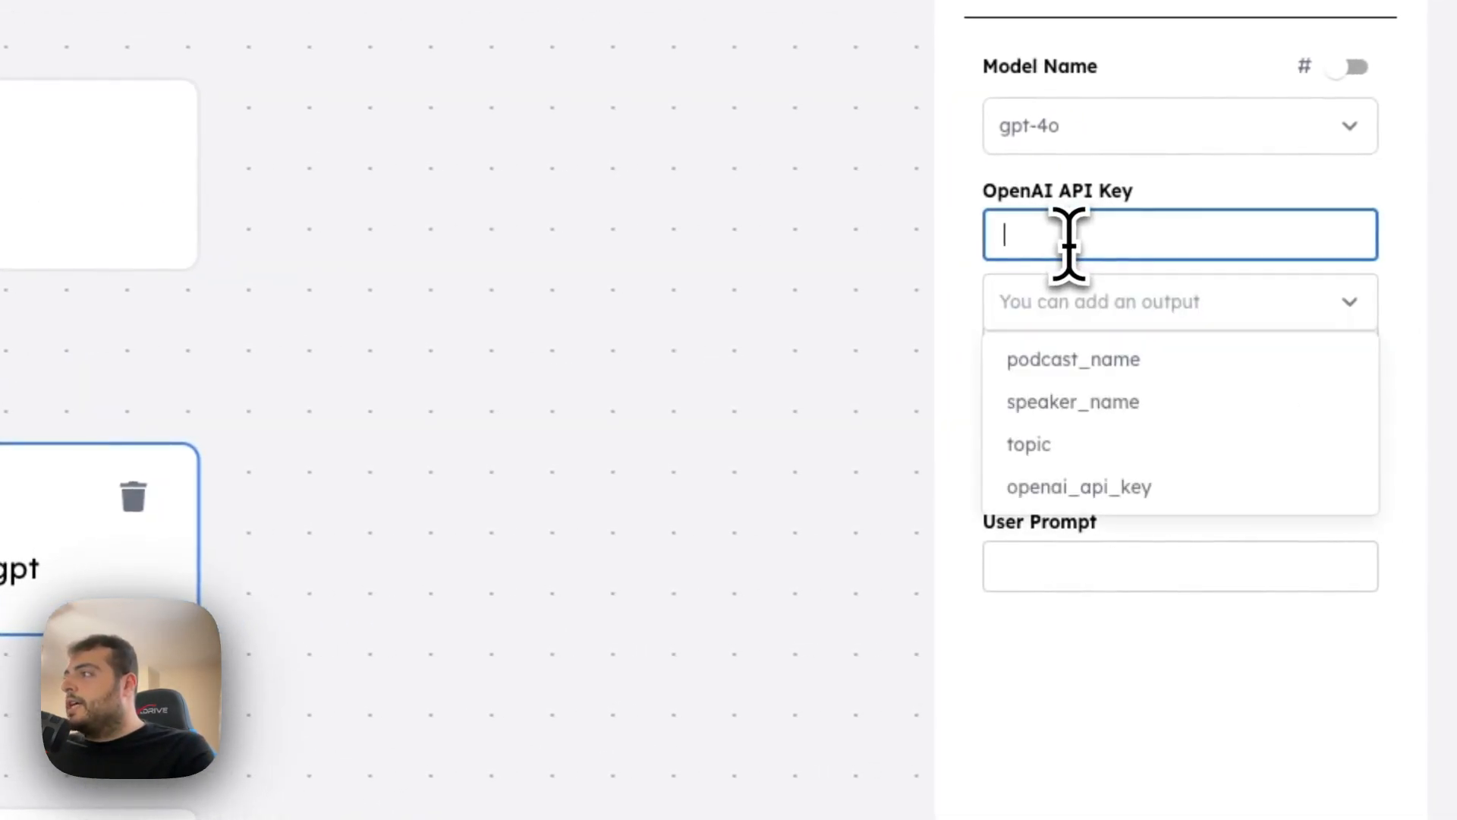
click(1070, 502)
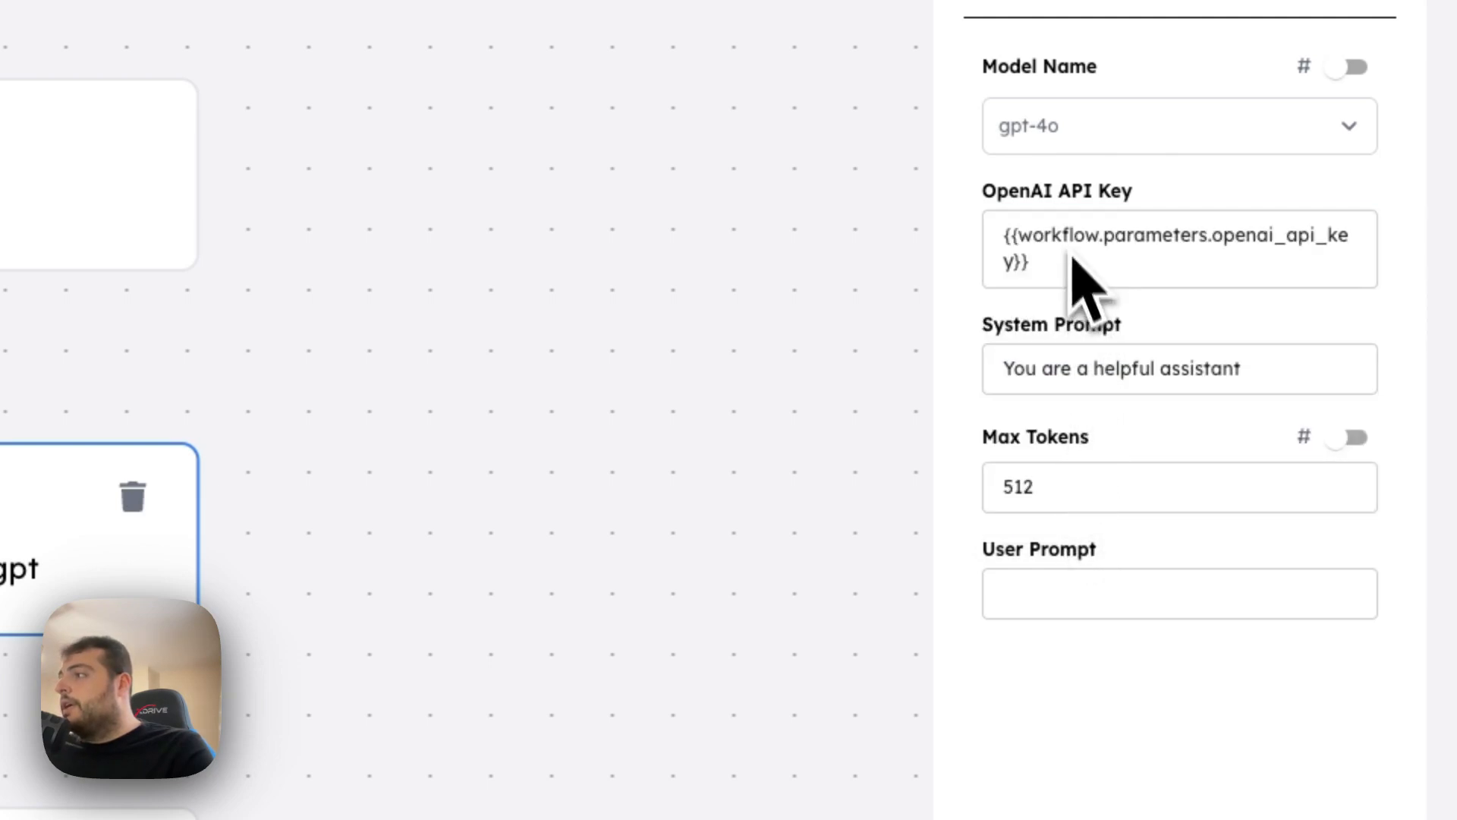
- Enter the single-host podcast monologue script prompt as the User Prompt and insert podcast_name after "The name of this podcast should be:"
click(1085, 603)
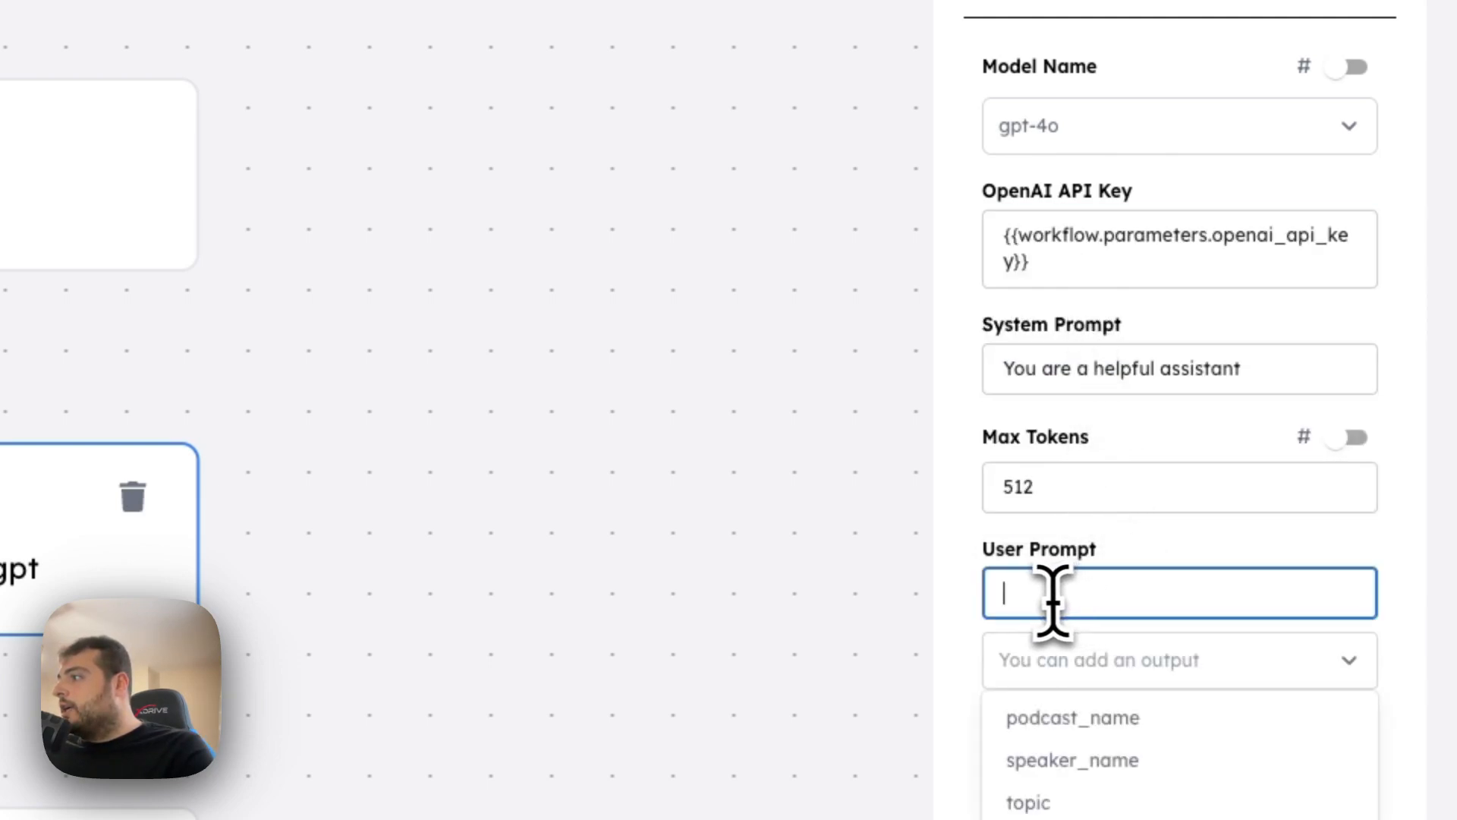
text(Please write a monologue script that can be read as a podcast by a single host. Write this script in everyday language  The name of this podcast should be:  Speaker name is:  Here's the podcast topic:  Only give me the script, do not add any captions (e.g. text in []).)
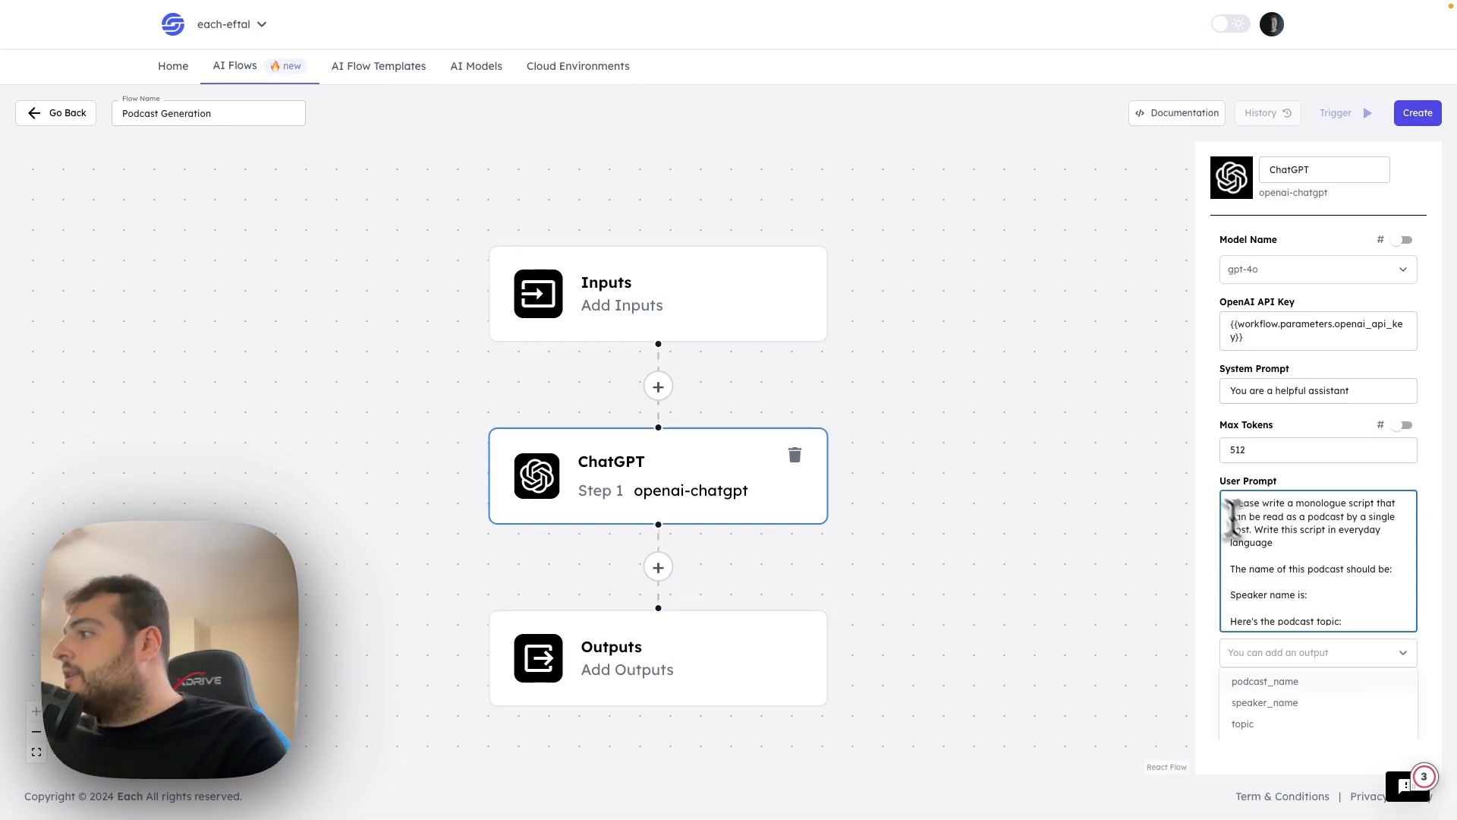
click(1397, 570)
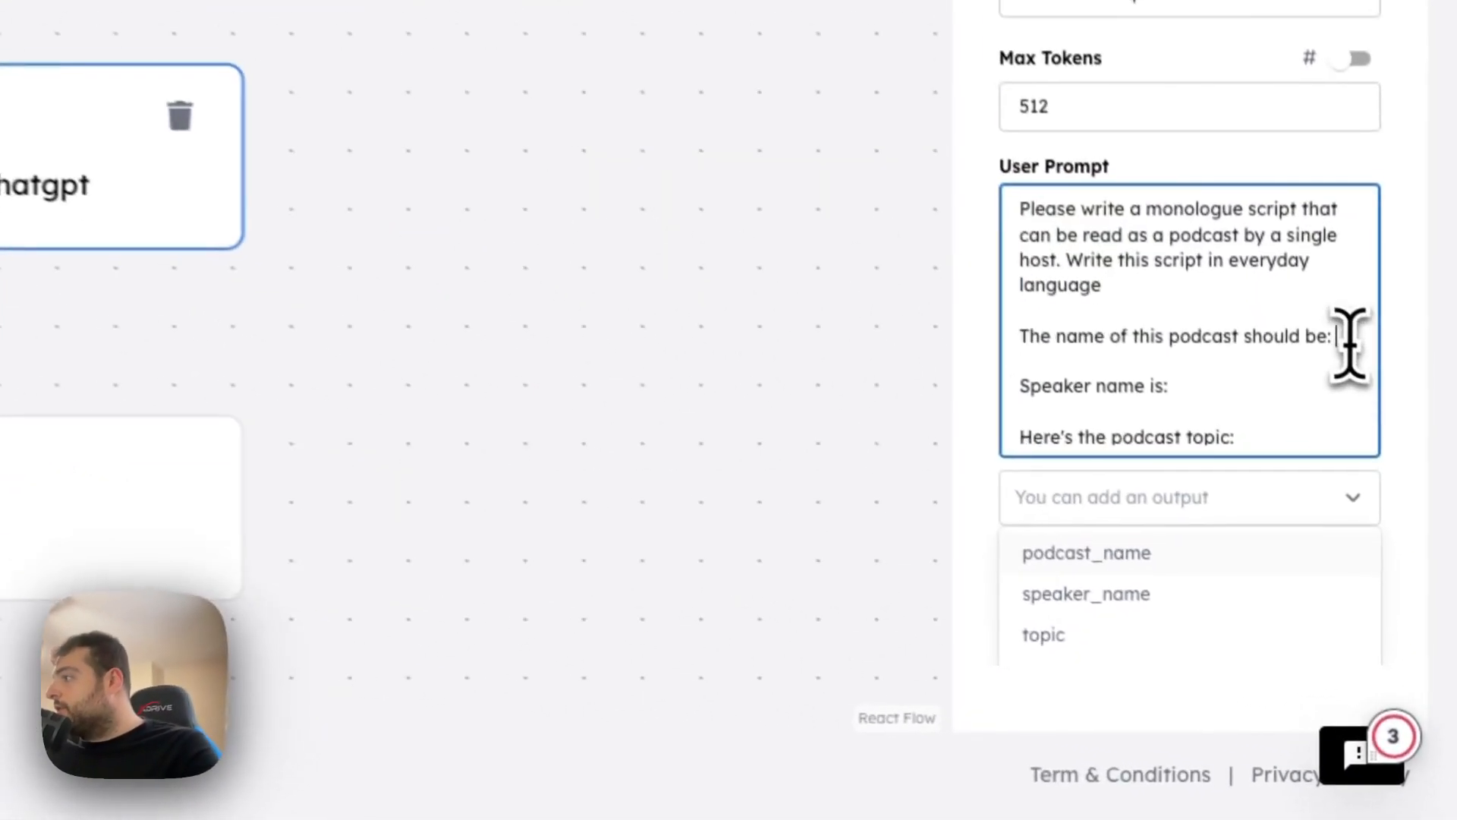
click(1184, 552)
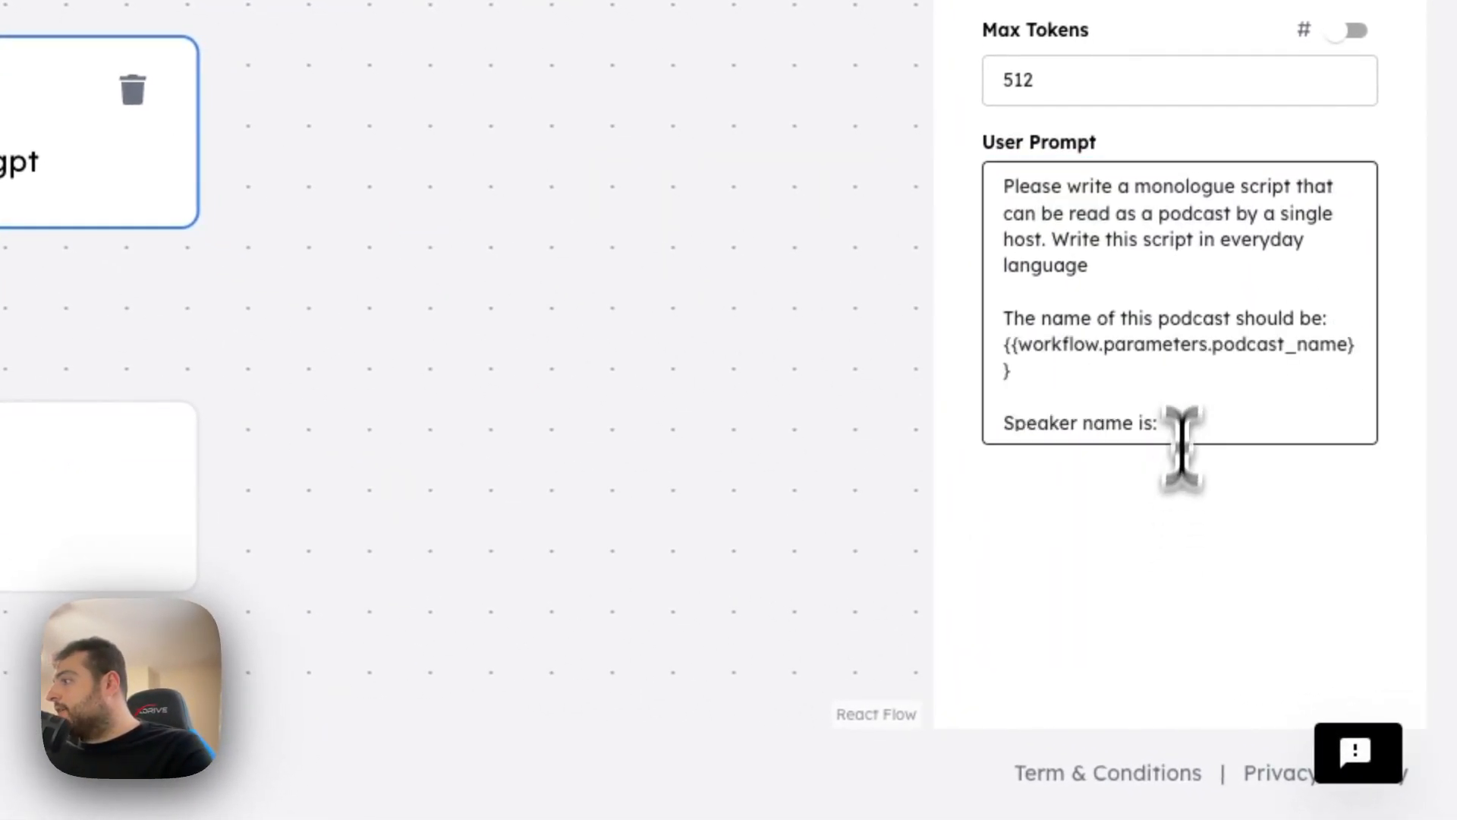
- Insert speaker_name after "Speaker name is:" and topic after "Here's the podcast topic:" in the User Prompt
drag(1147, 374, 1003, 353)
scroll(1207, 361, down, 2)
click(1204, 301)
click(1204, 585)
scroll(1196, 414, down, 2)
click(1260, 293)
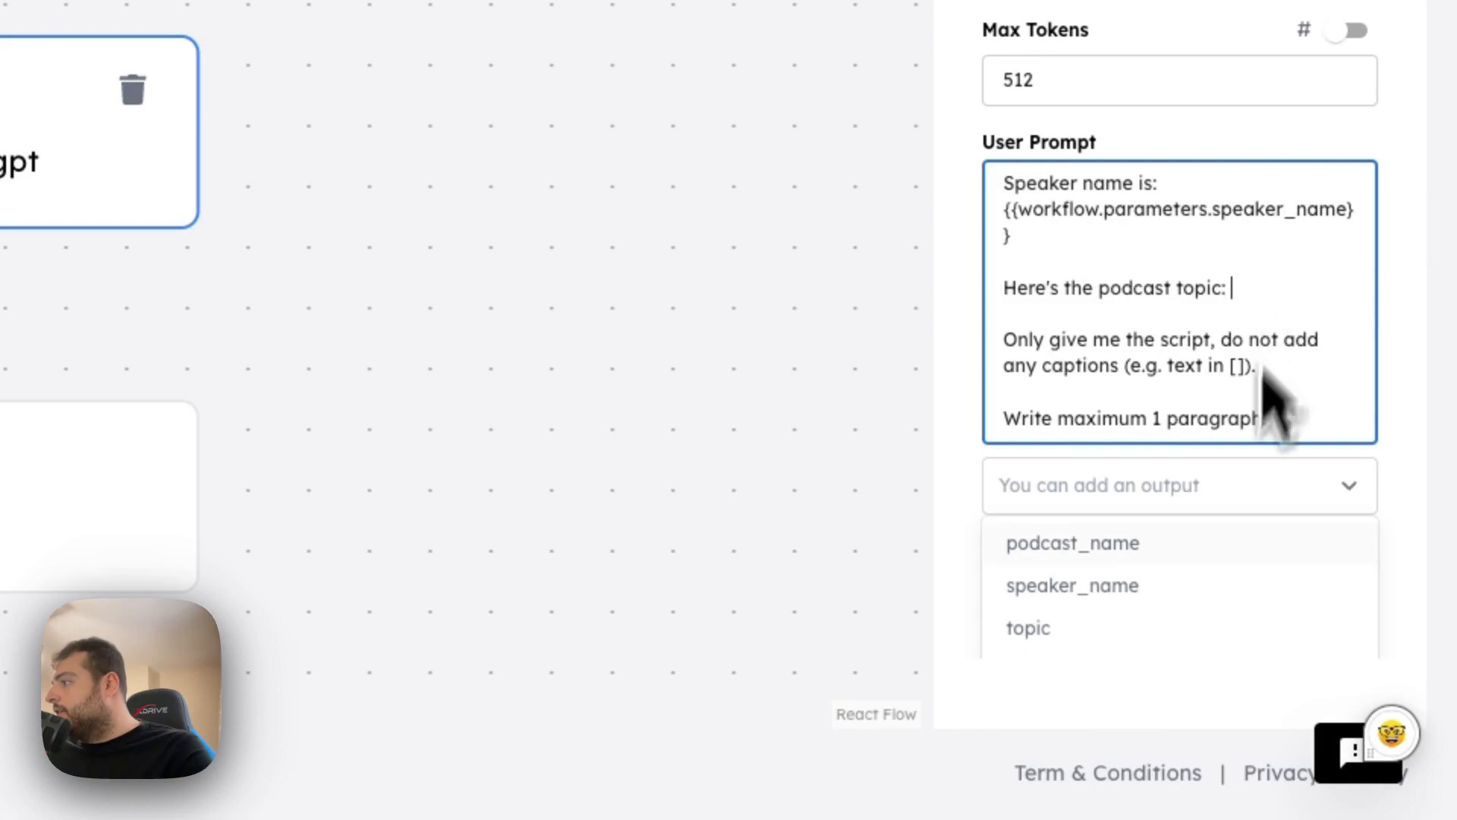
click(1168, 628)
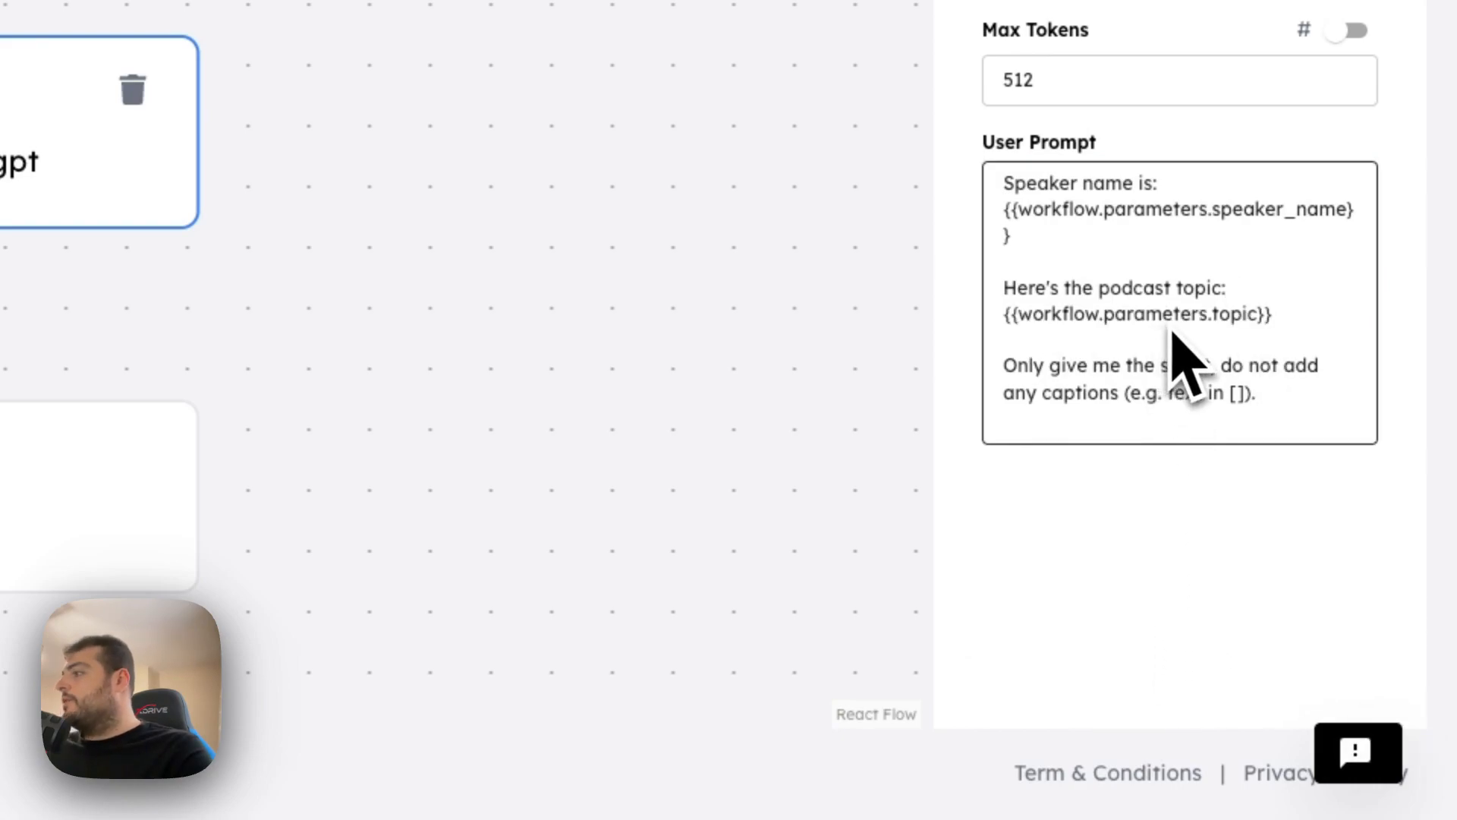
scroll(1172, 339, down, 1)
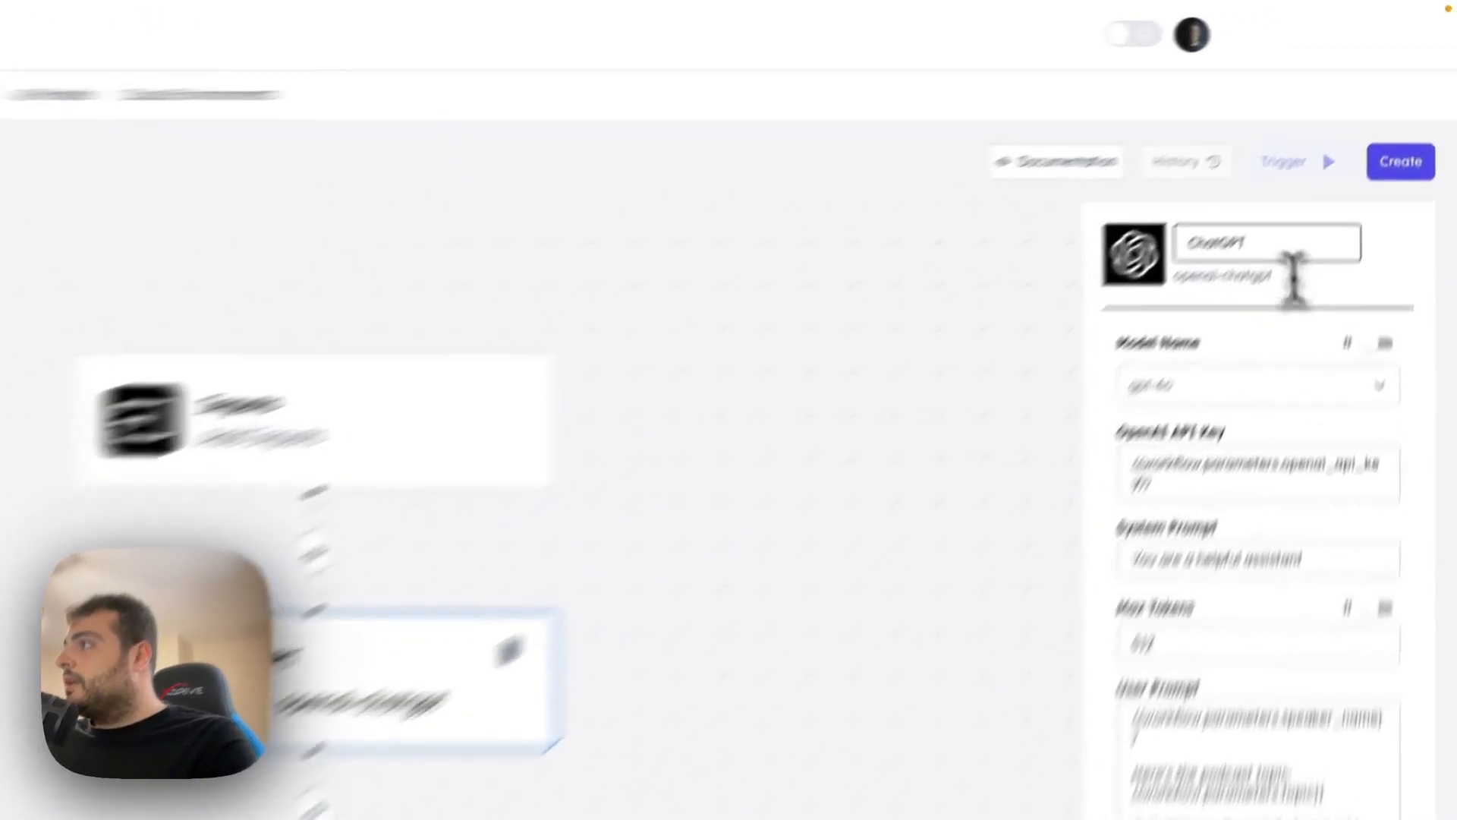
- Rename the ChatGPT step to "Script Generator"
drag(1337, 171, 1245, 169)
text(Script )
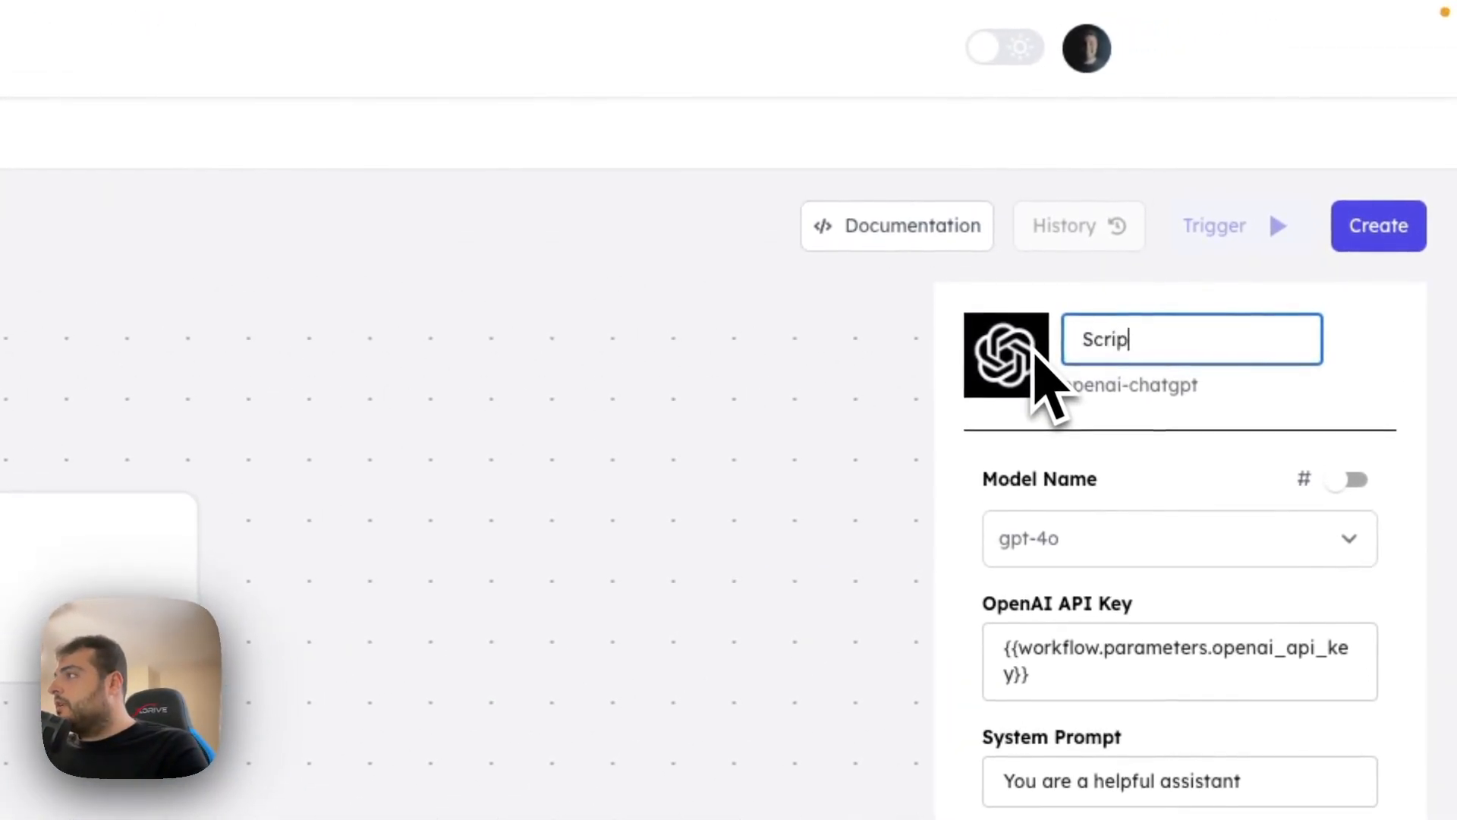
text(Gener)
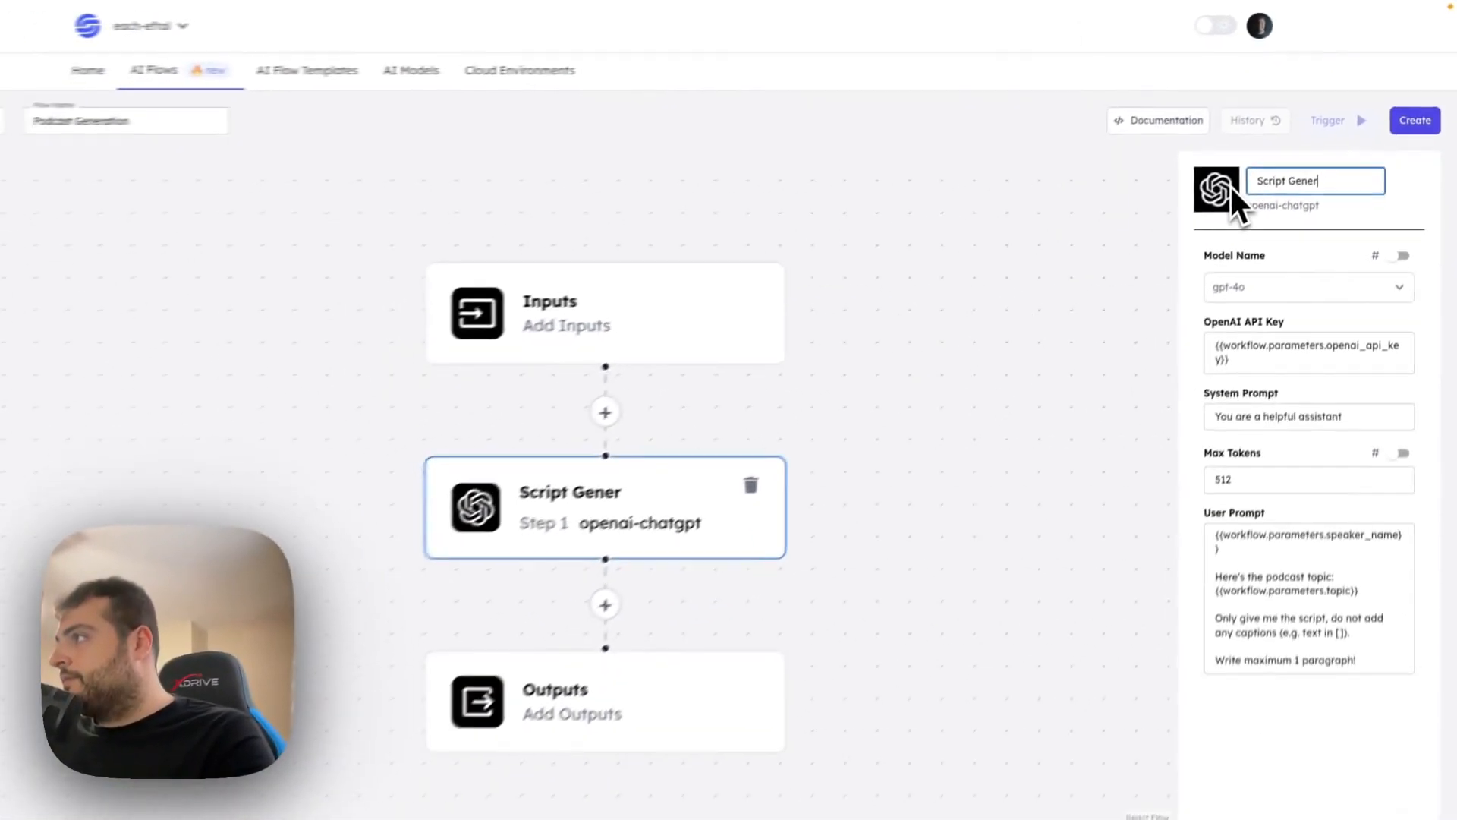
text(ator)
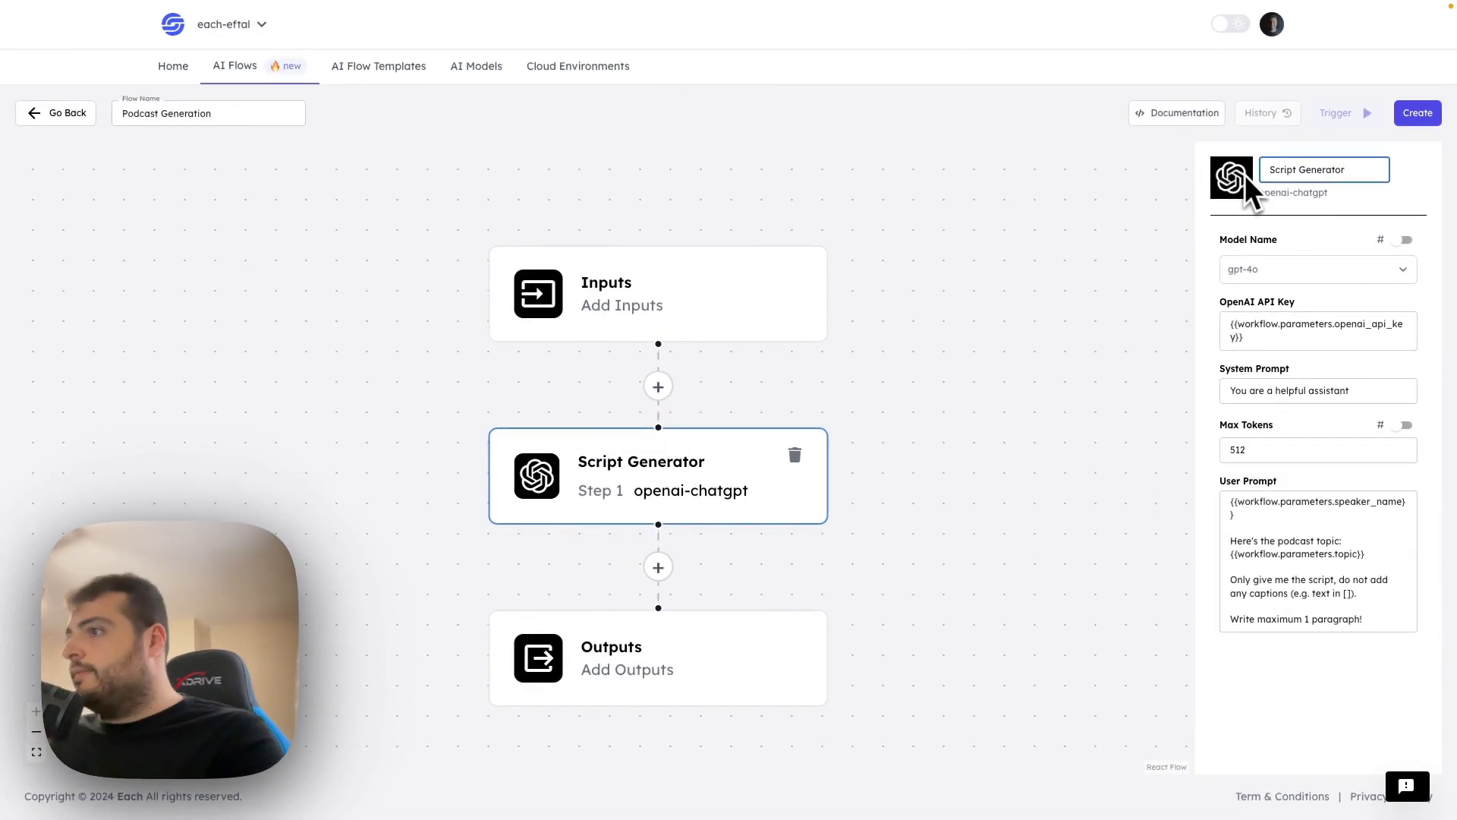
- Search the models for "voice" and add Instant Voice Cloning after the Script Generator step
click(666, 574)
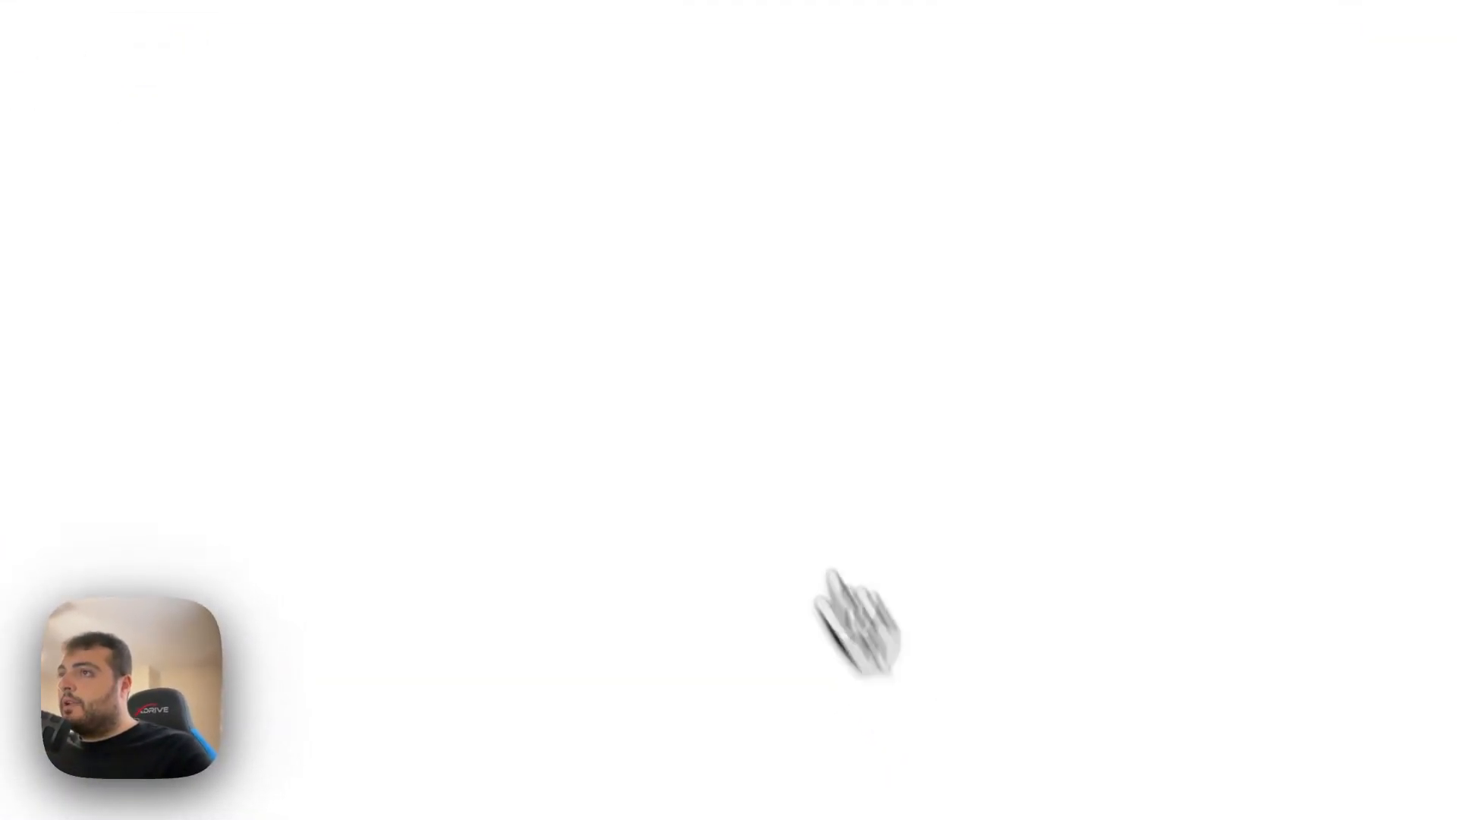
double_click(0, 33)
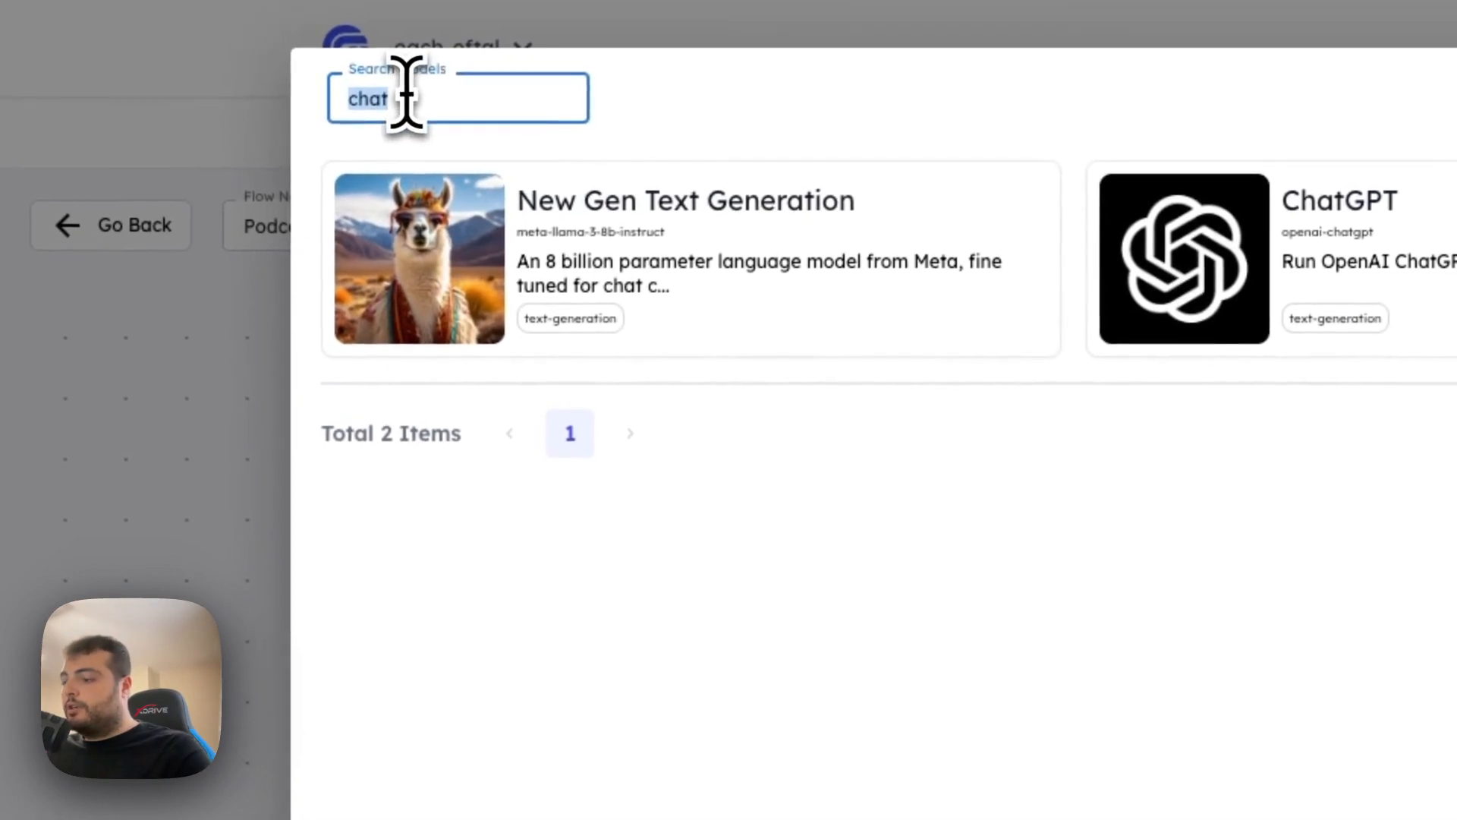
text(voice)
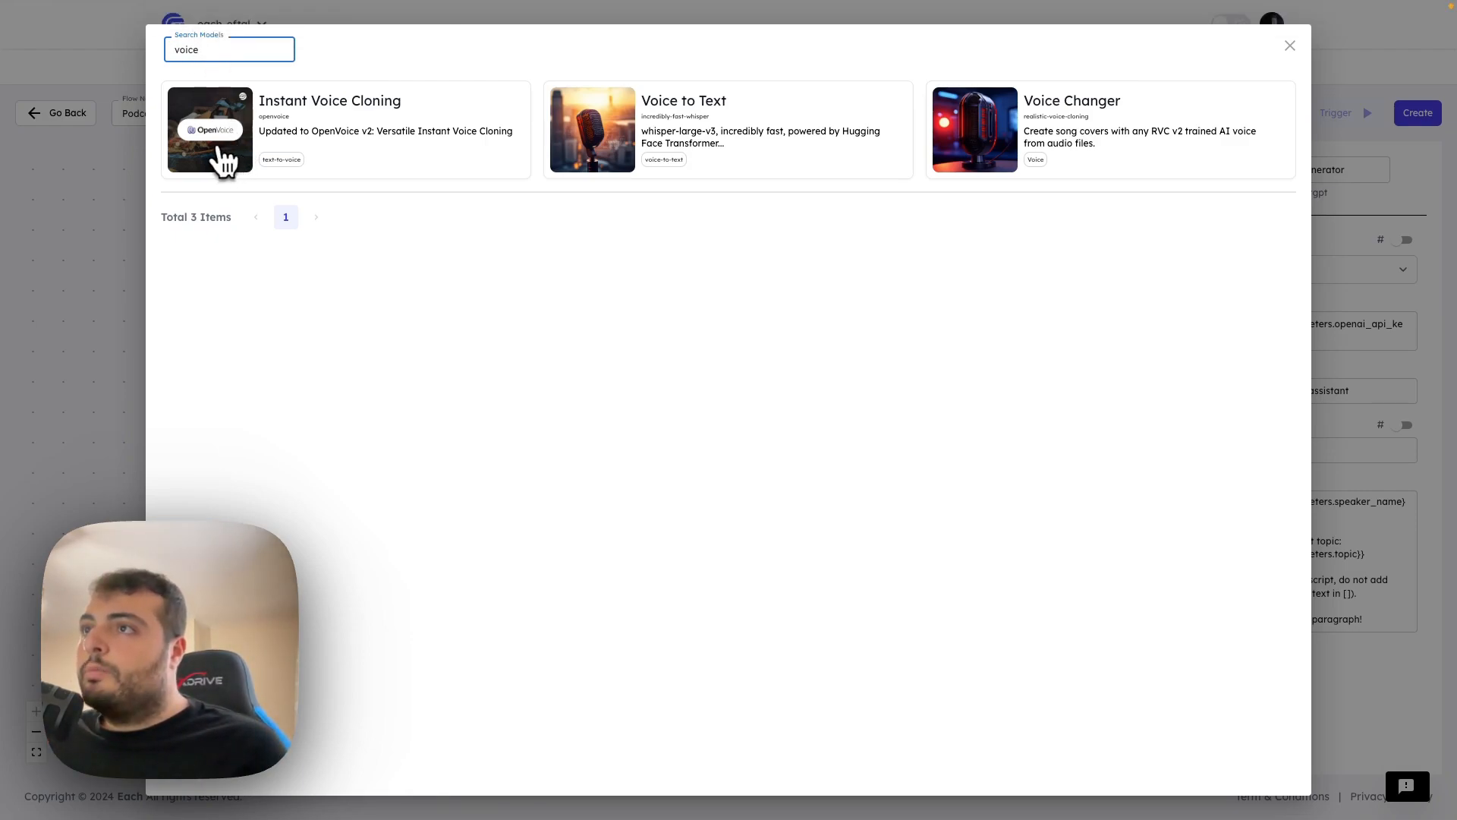
click(224, 162)
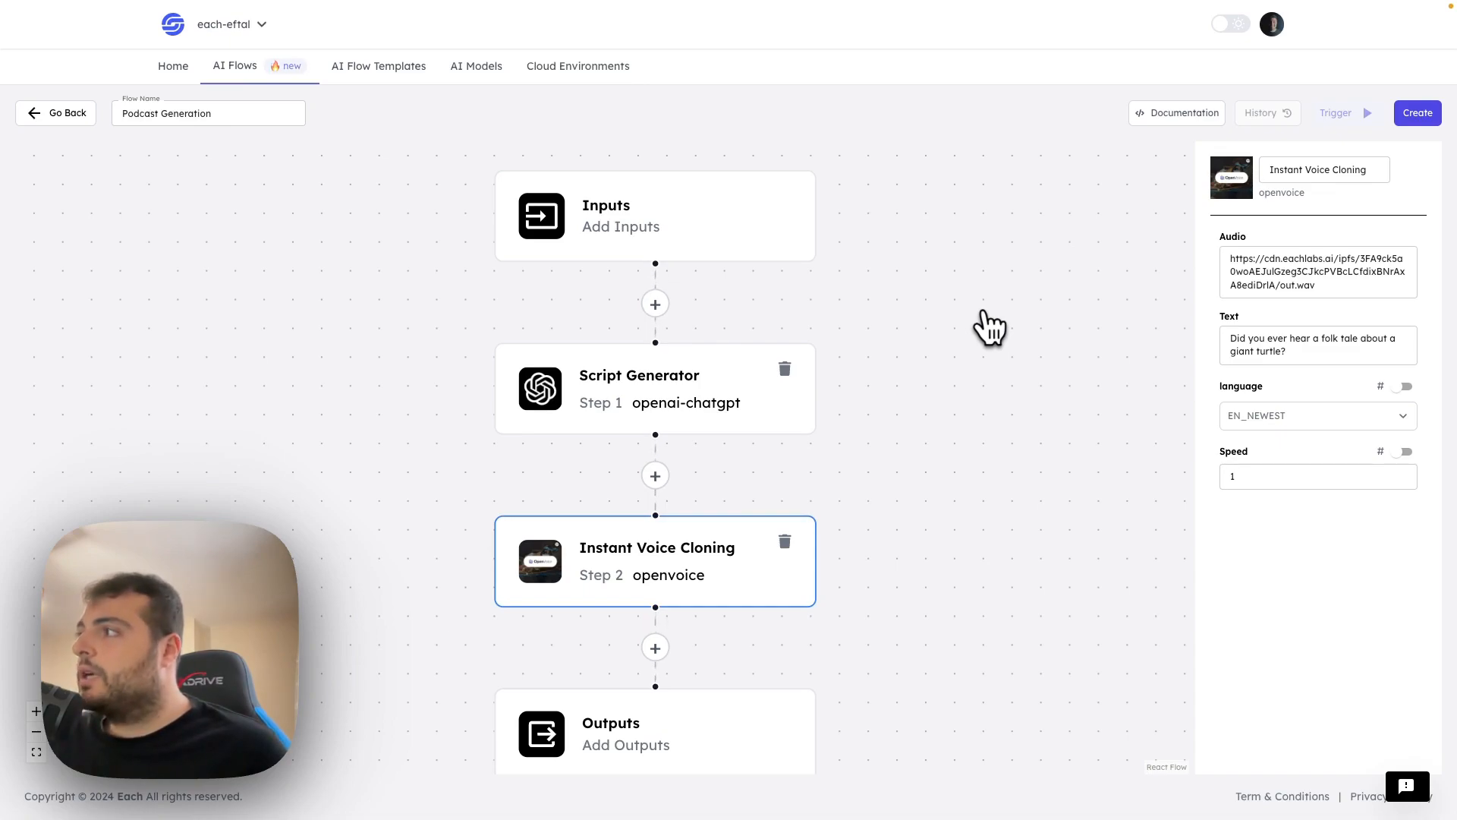
- Replace the sample Text in the Instant Voice Cloning step with the Step 1 Output variable
triple_click(1253, 258)
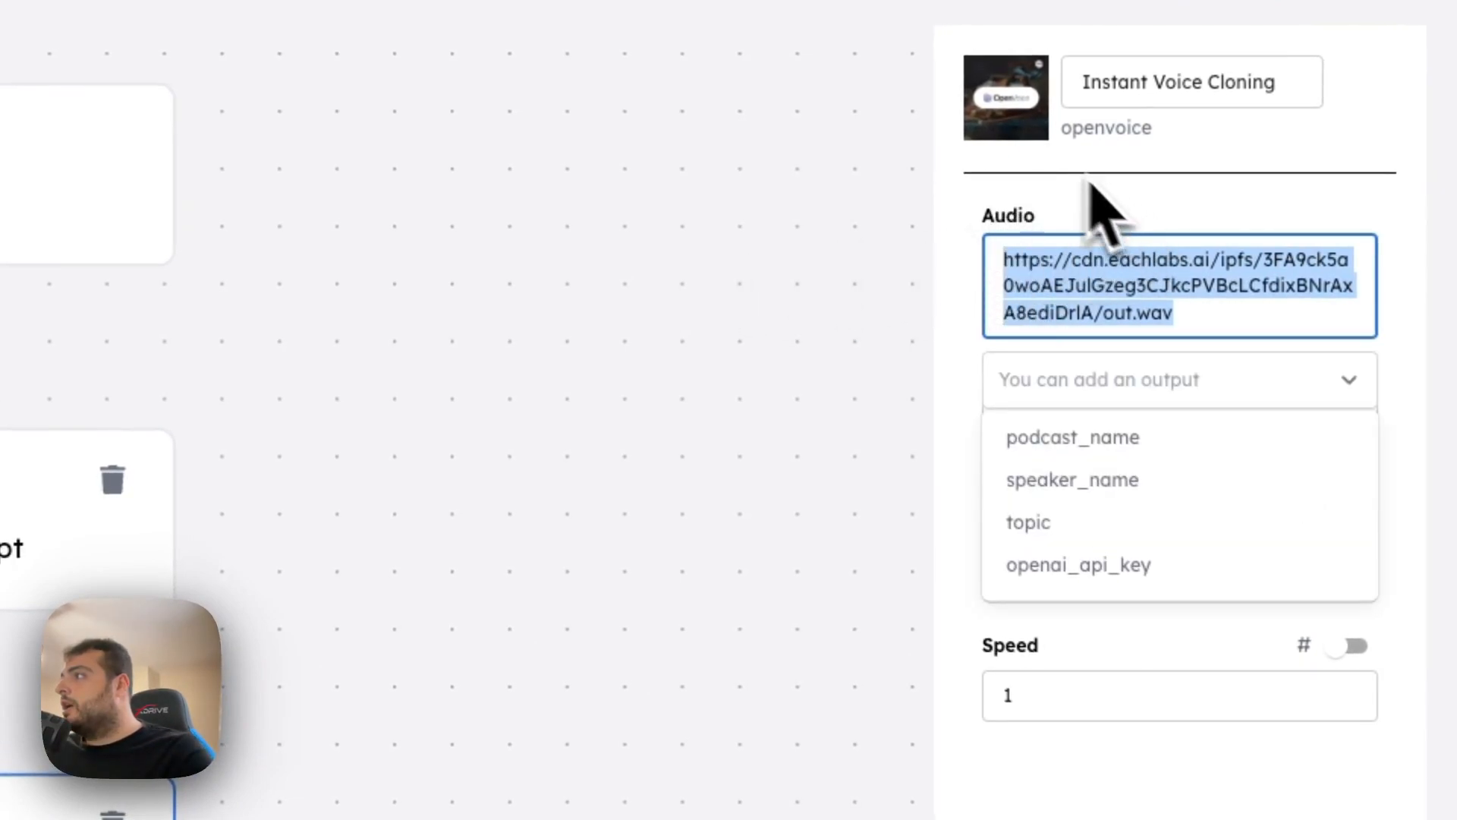
click(1056, 181)
triple_click(1109, 403)
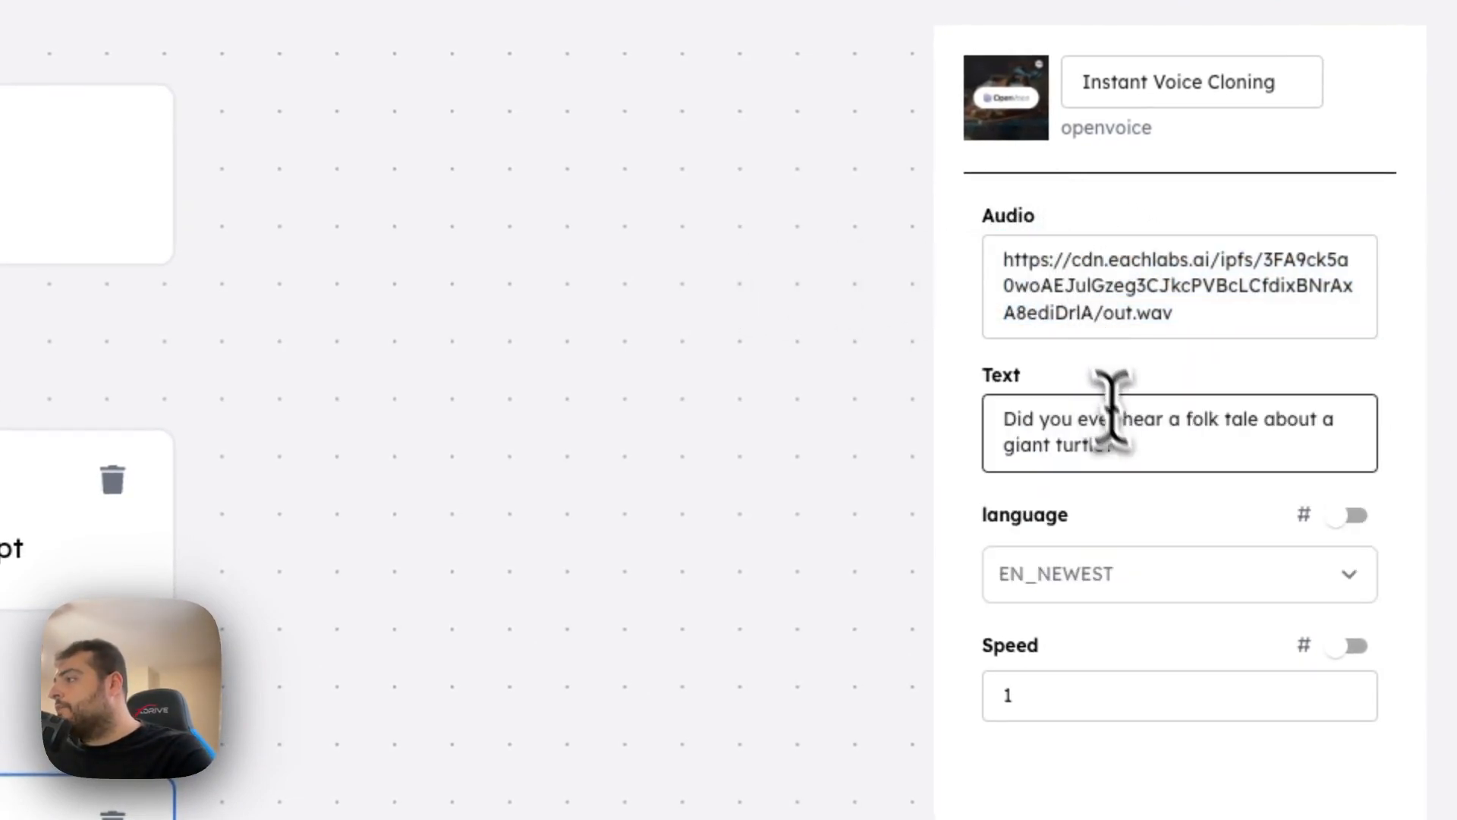
key(BackSpace)
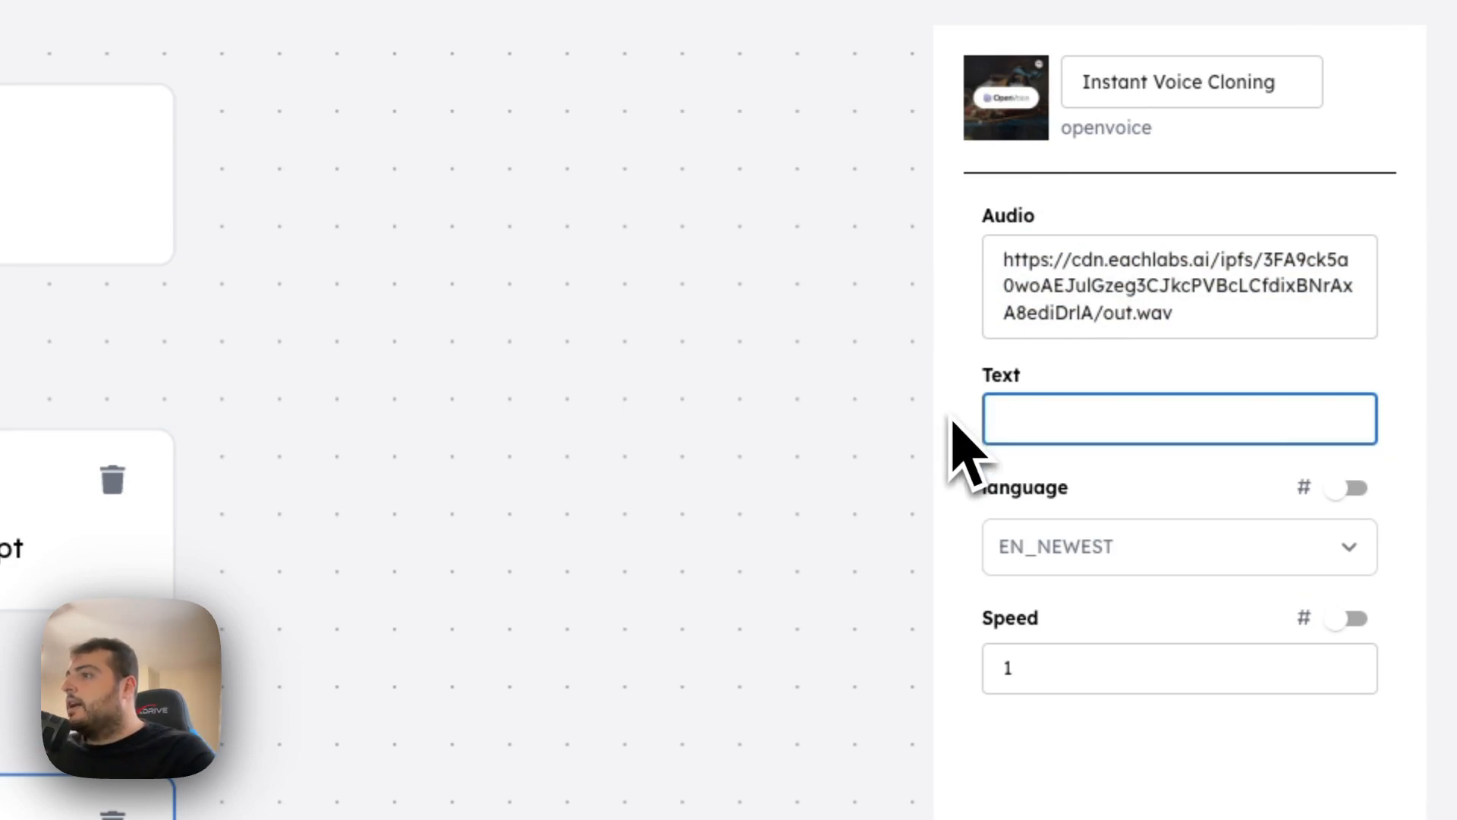
click(1116, 422)
scroll(1108, 607, down, 1)
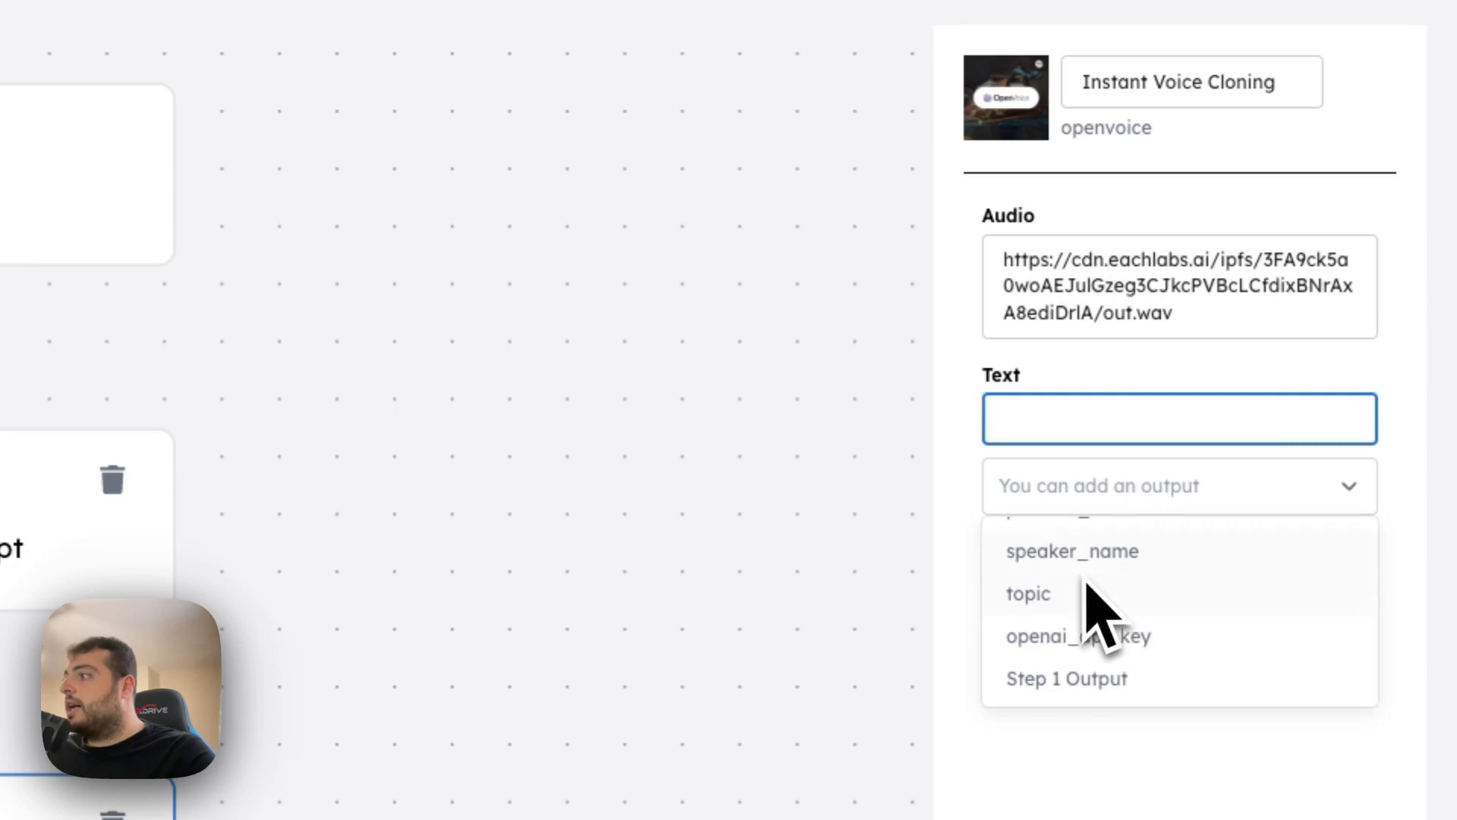
click(1038, 683)
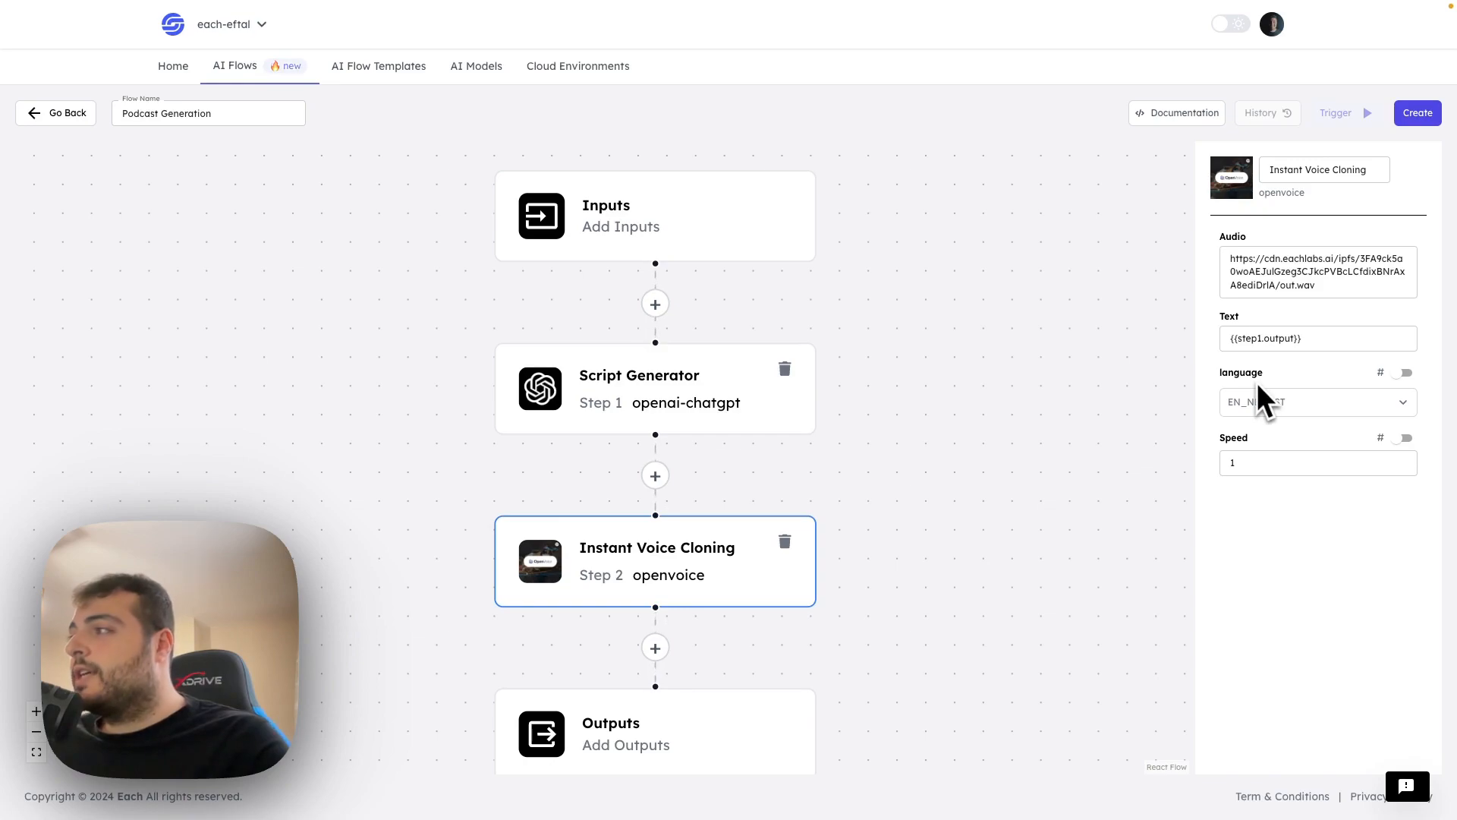
click(1404, 373)
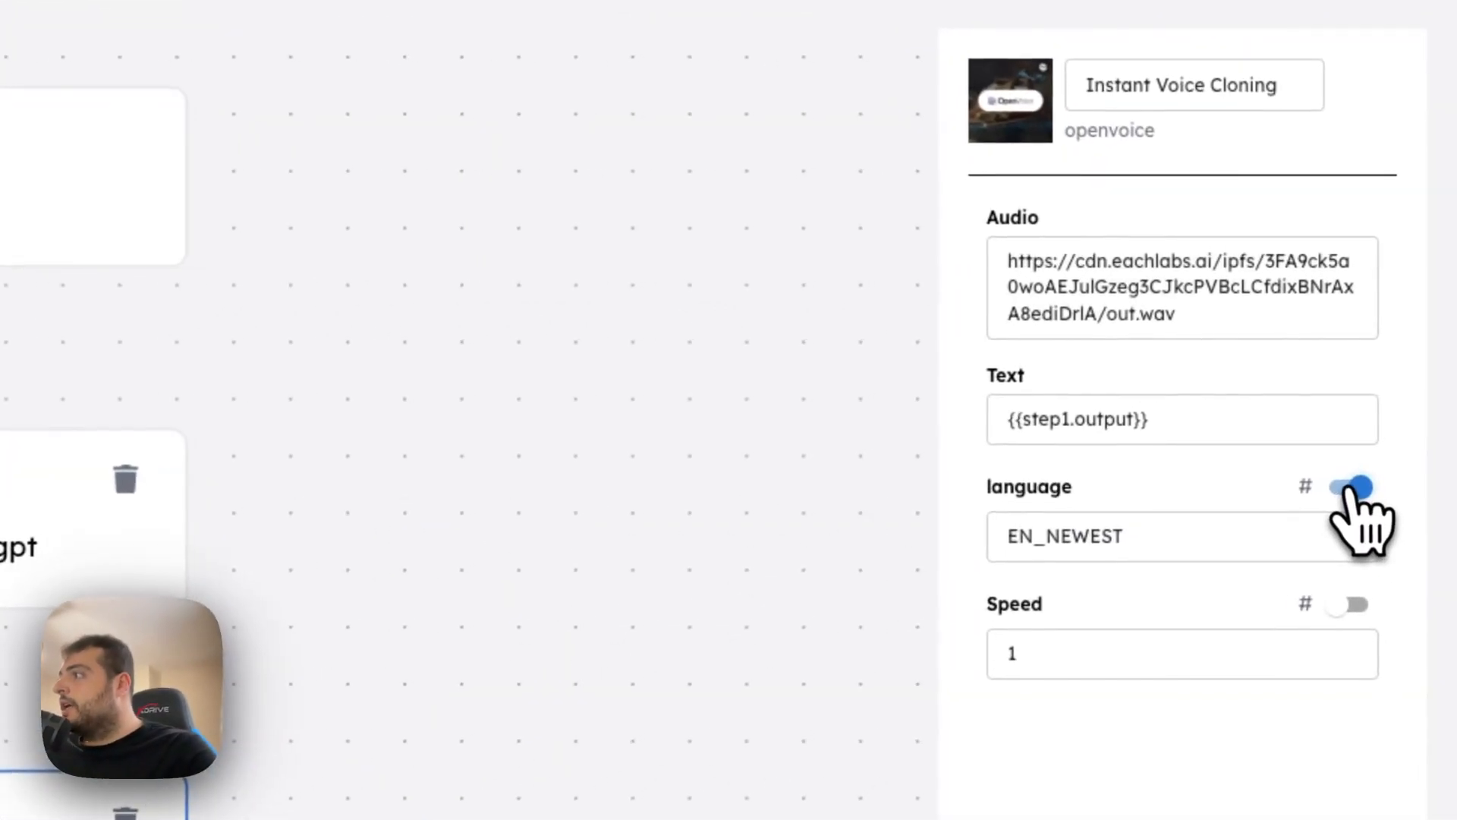
click(1204, 531)
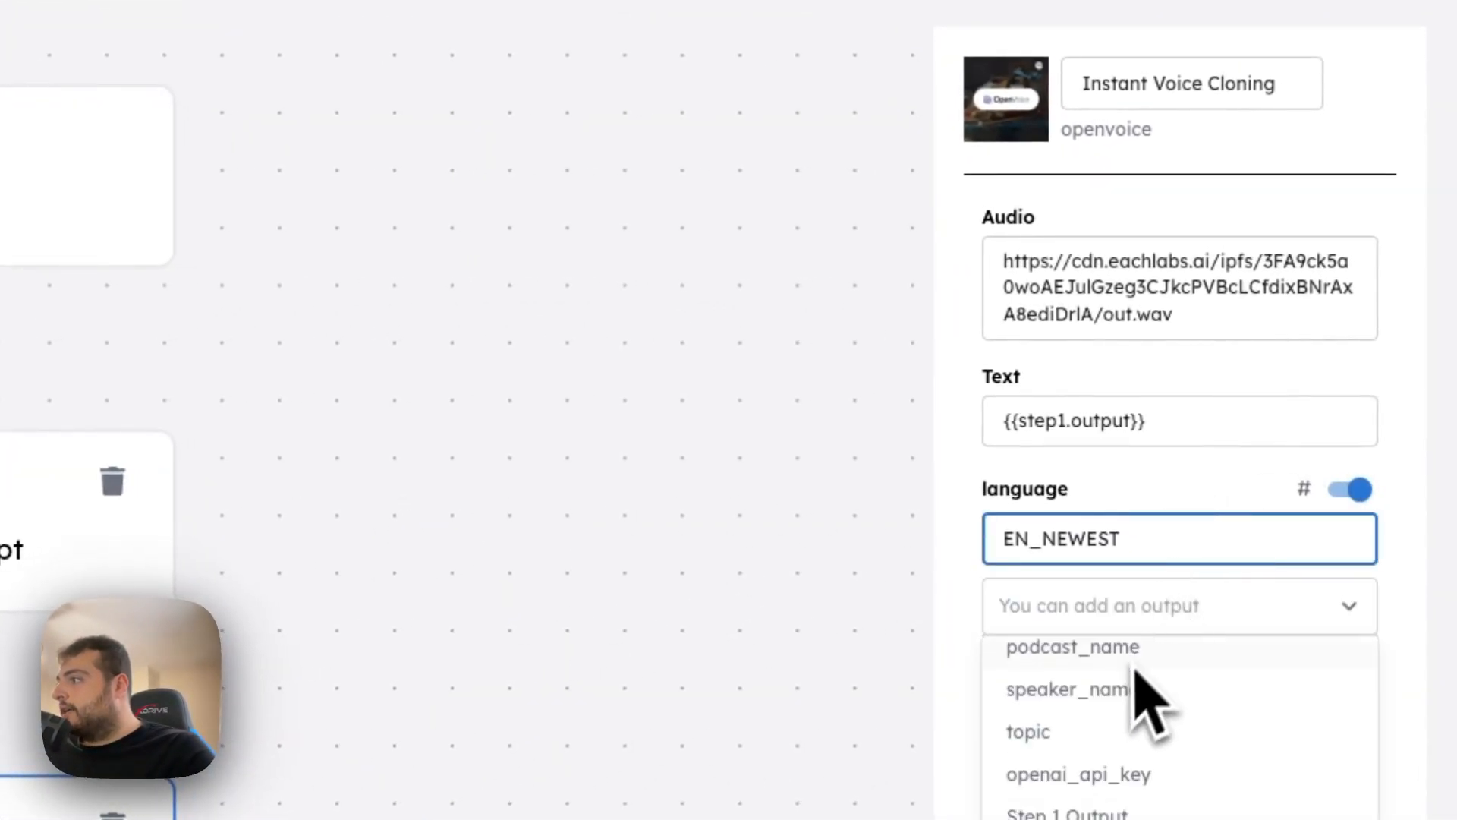
scroll(1146, 724, down, 1)
scroll(1138, 721, up, 1)
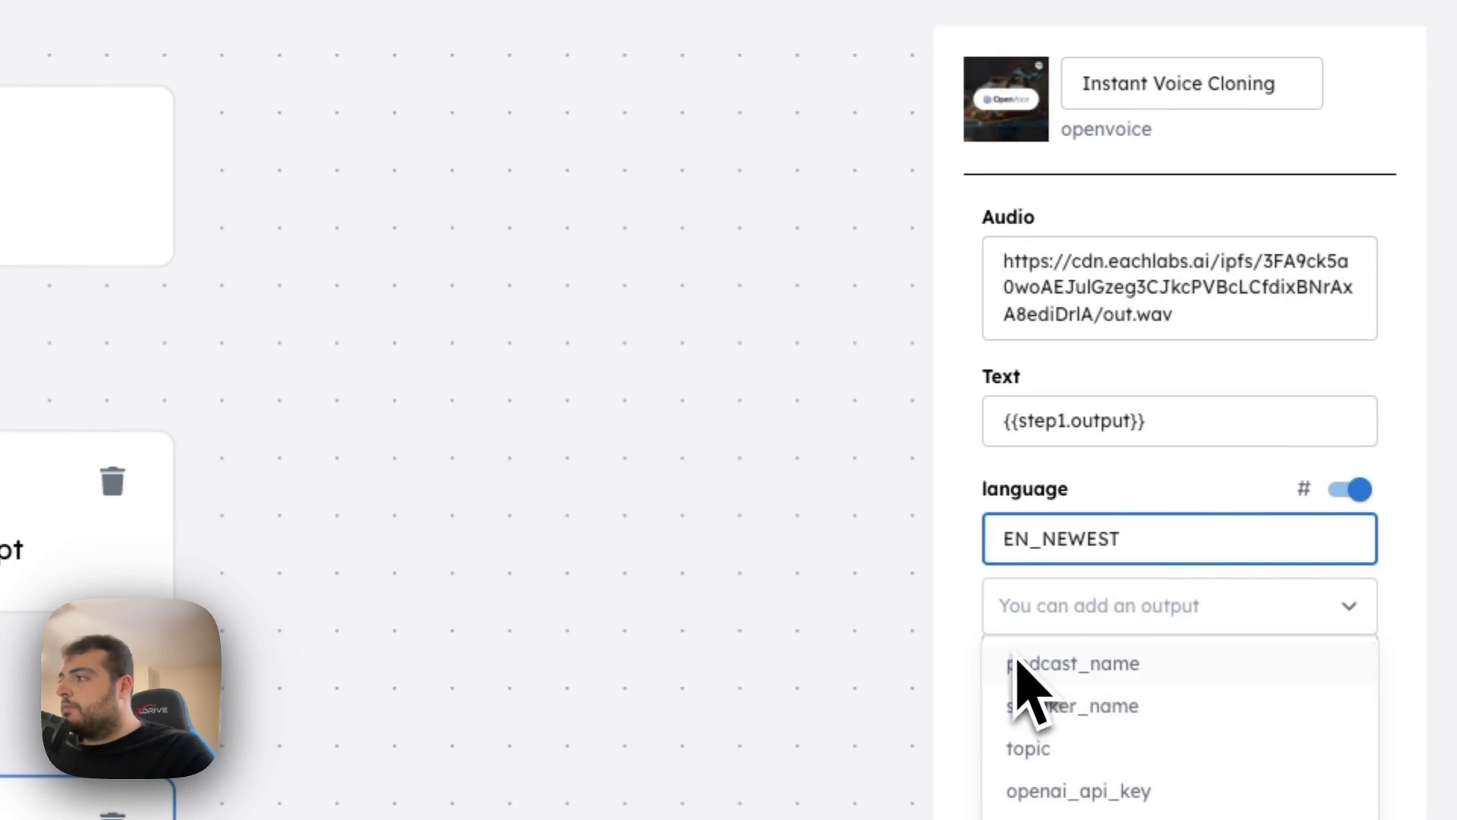
click(1353, 492)
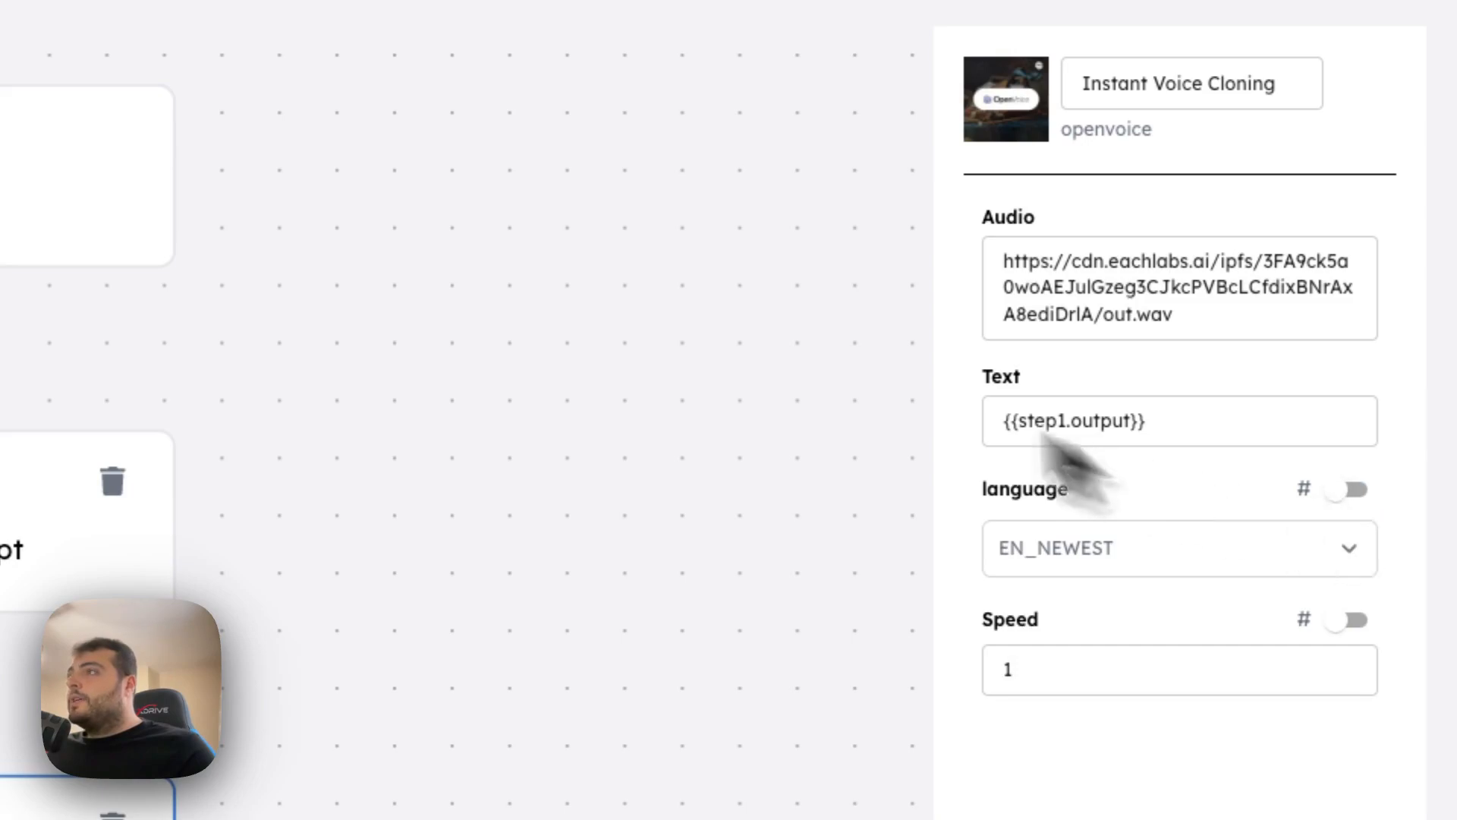
- Create the Podcast Generation flow, start a trigger run and set podcast_name to "Business Daily"
click(1413, 171)
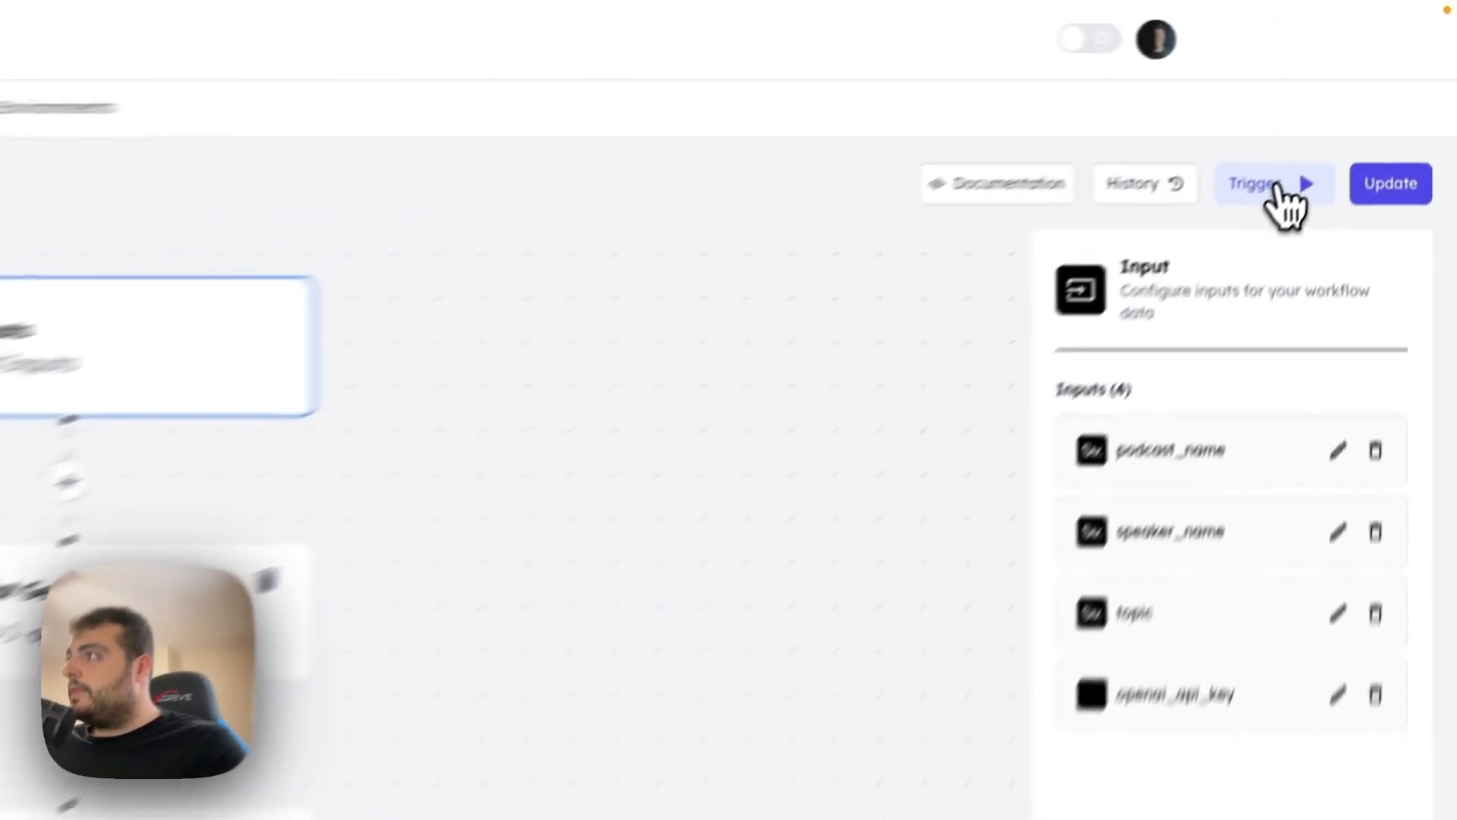
click(1347, 116)
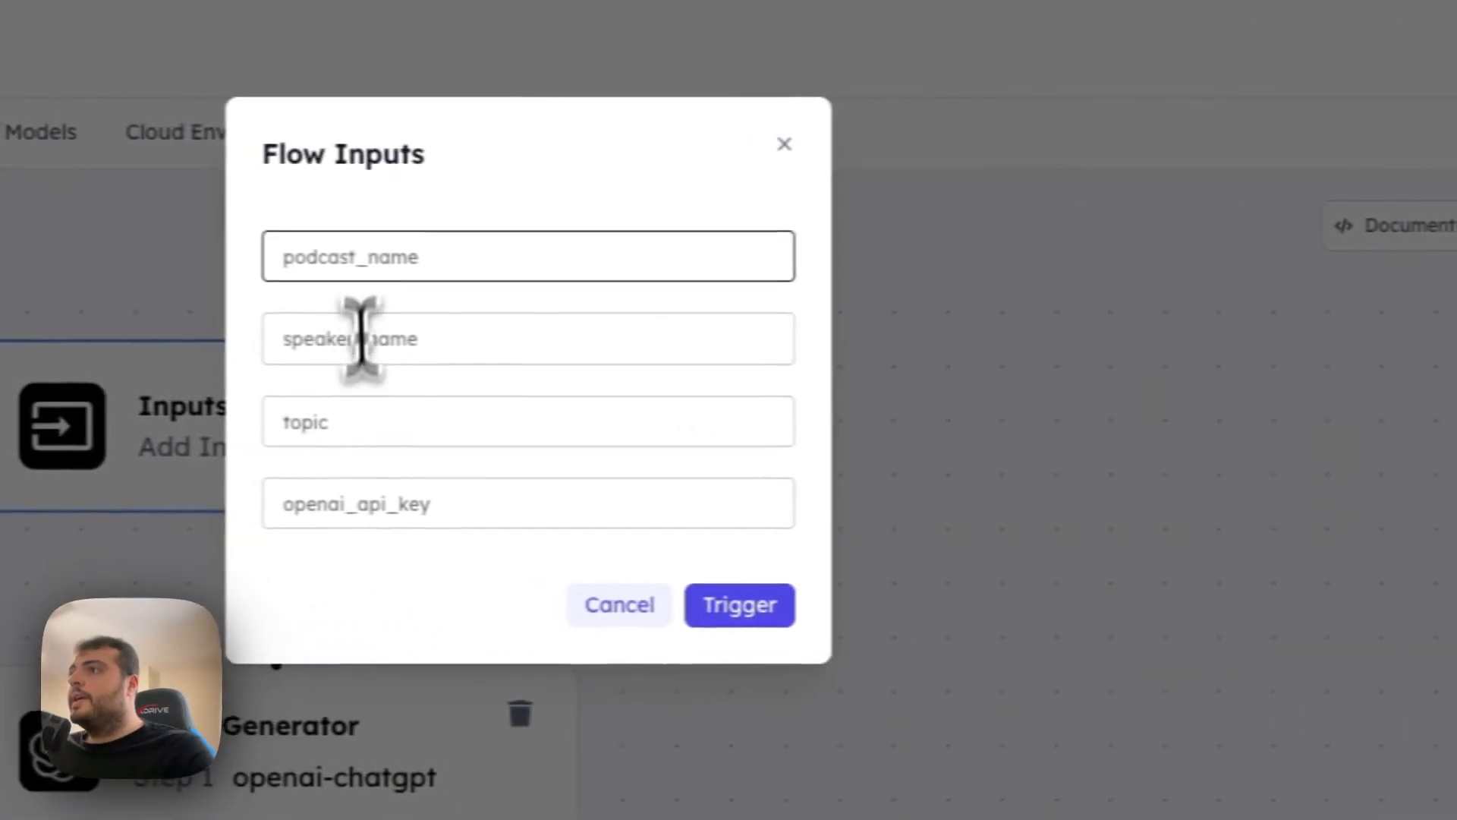
text(Busnes)
key(BackSpace)
key(BackSpace)
key(BackSpace)
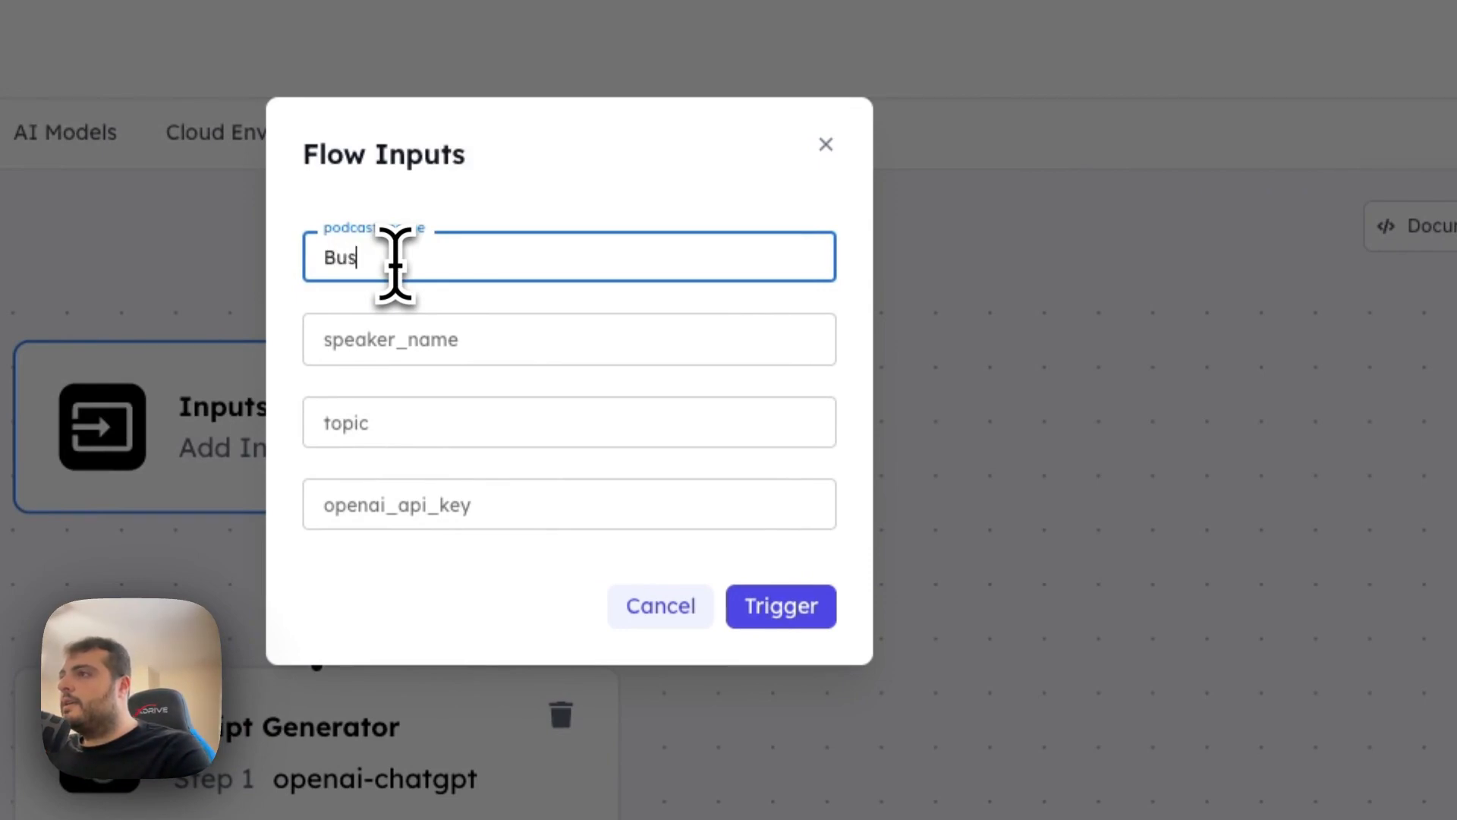
text(iness Daily)
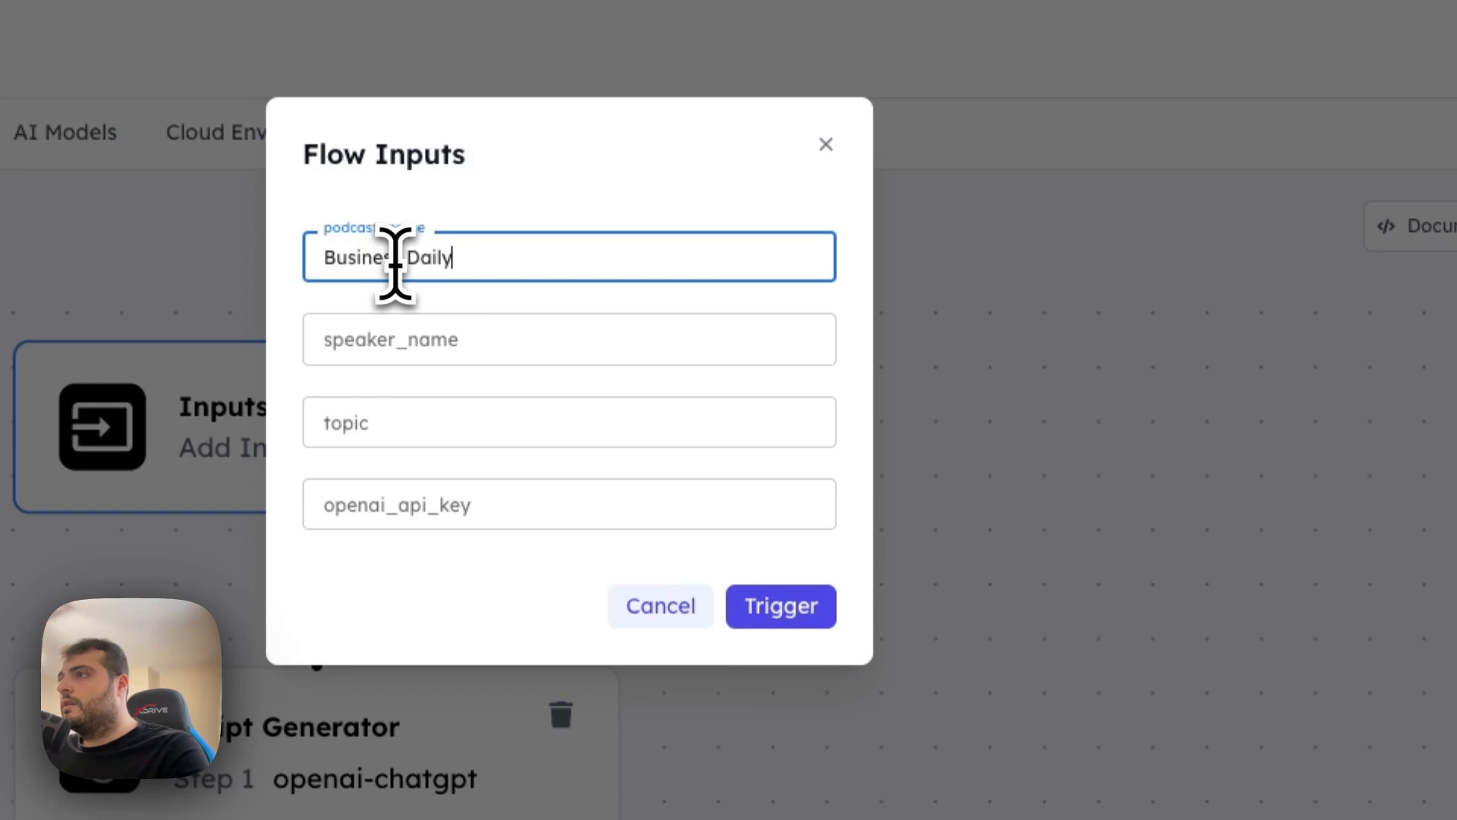
key(Tab)
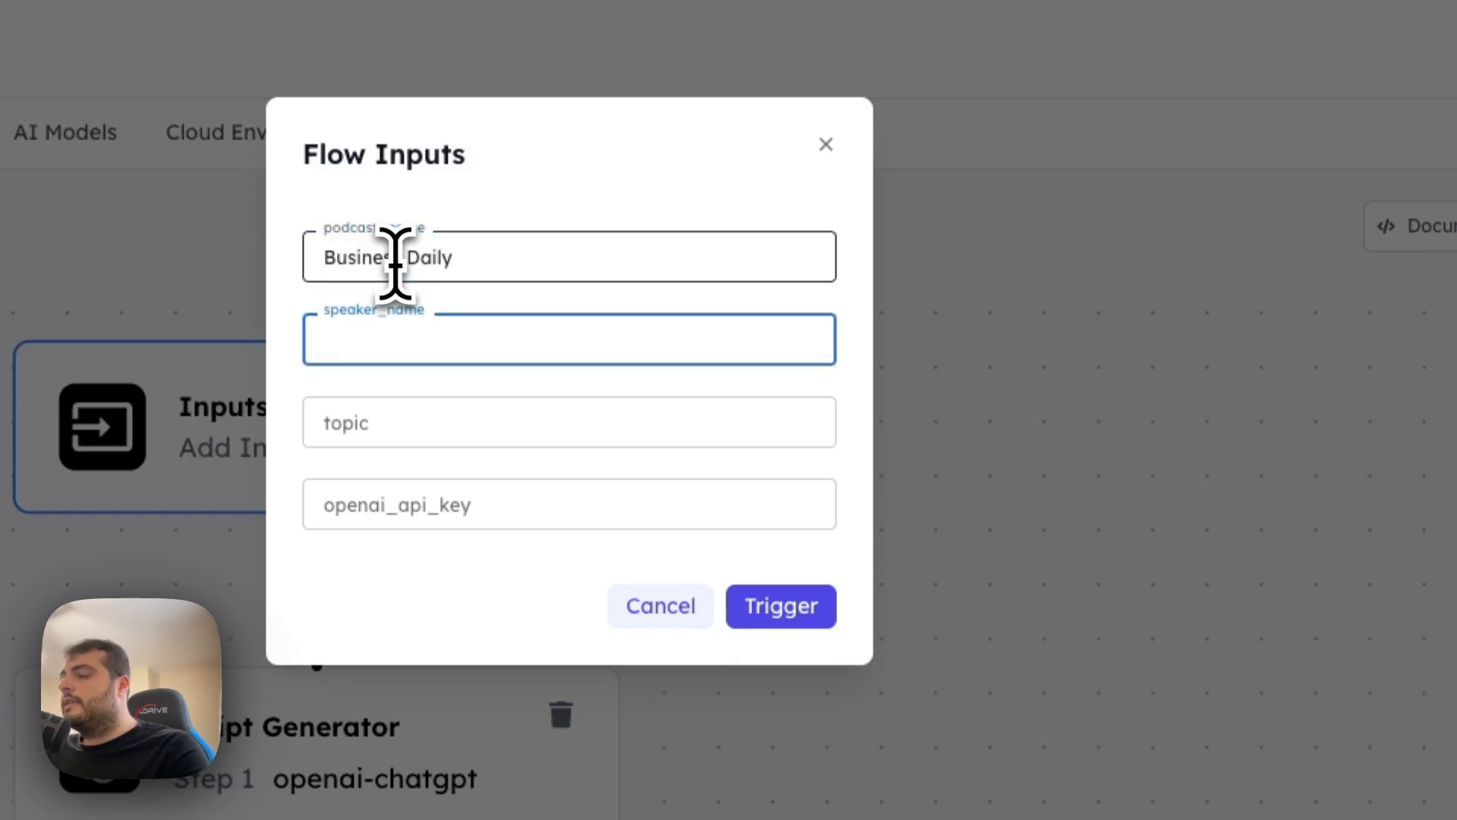
- Enter the speaker's name as speaker_name and "How recycling can be profitable?" as the topic
text(Emily)
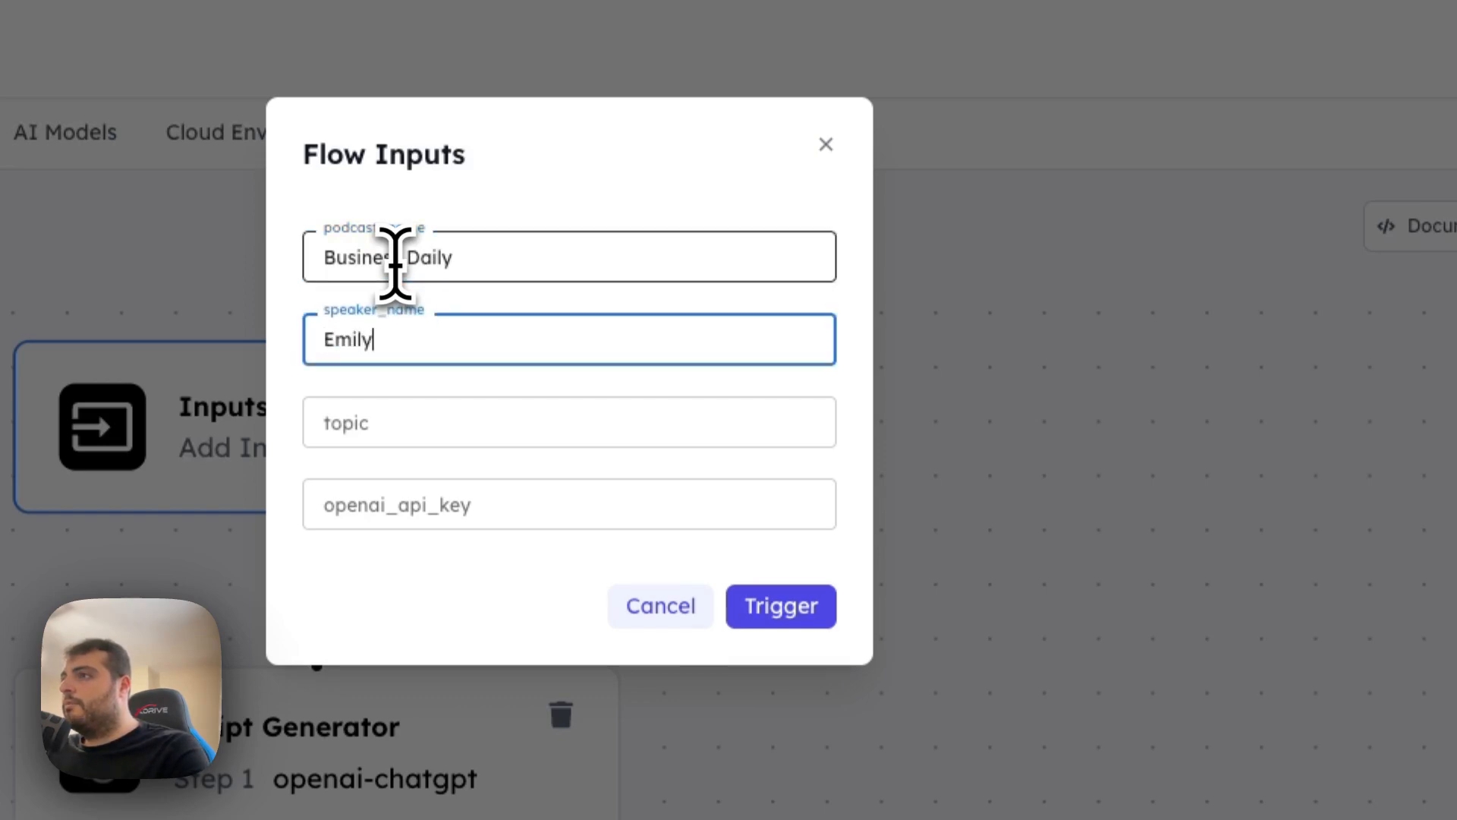
key(Tab)
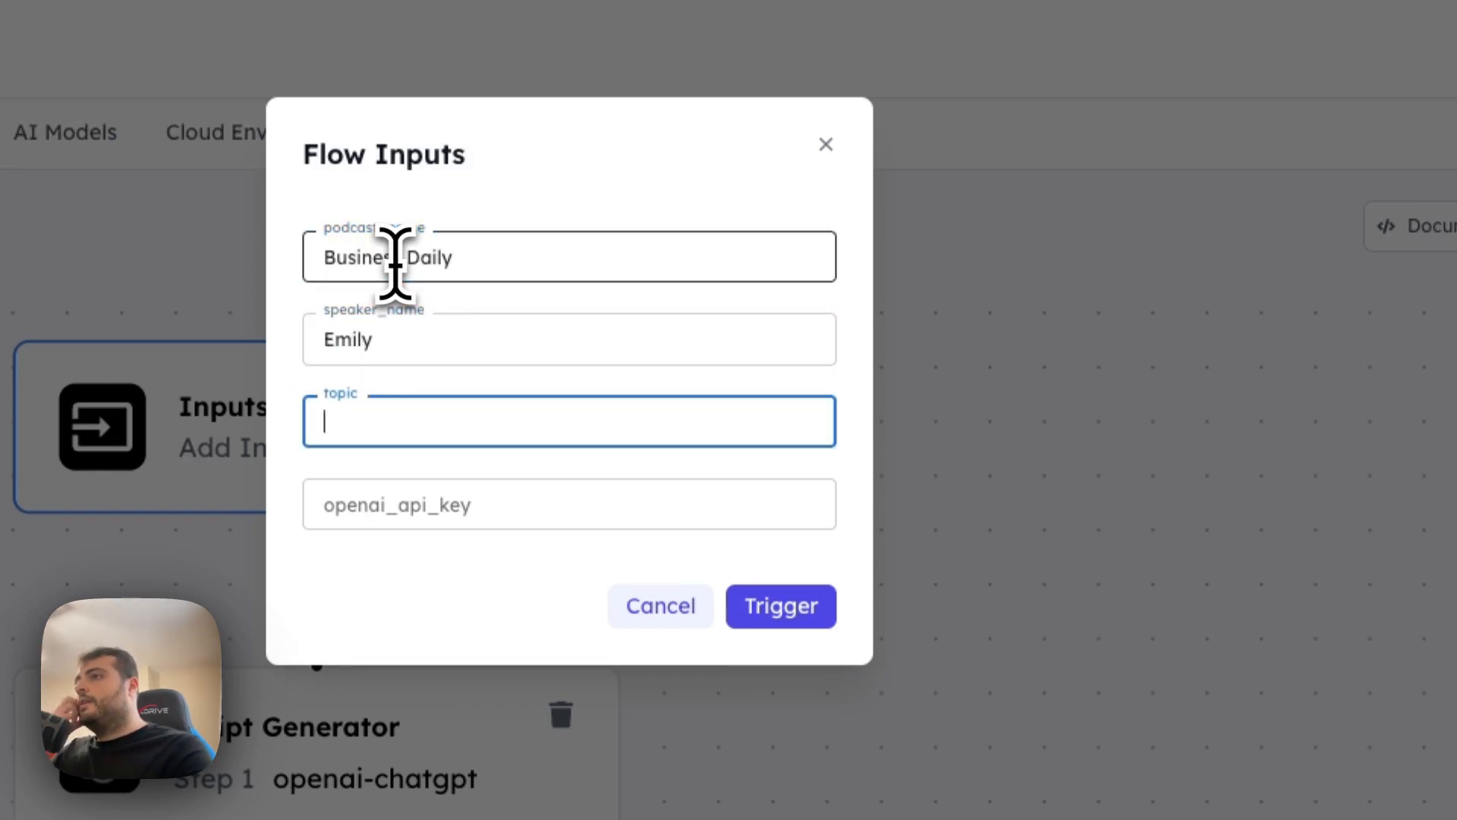
text(How recycling can be profitable?)
key(Tab)
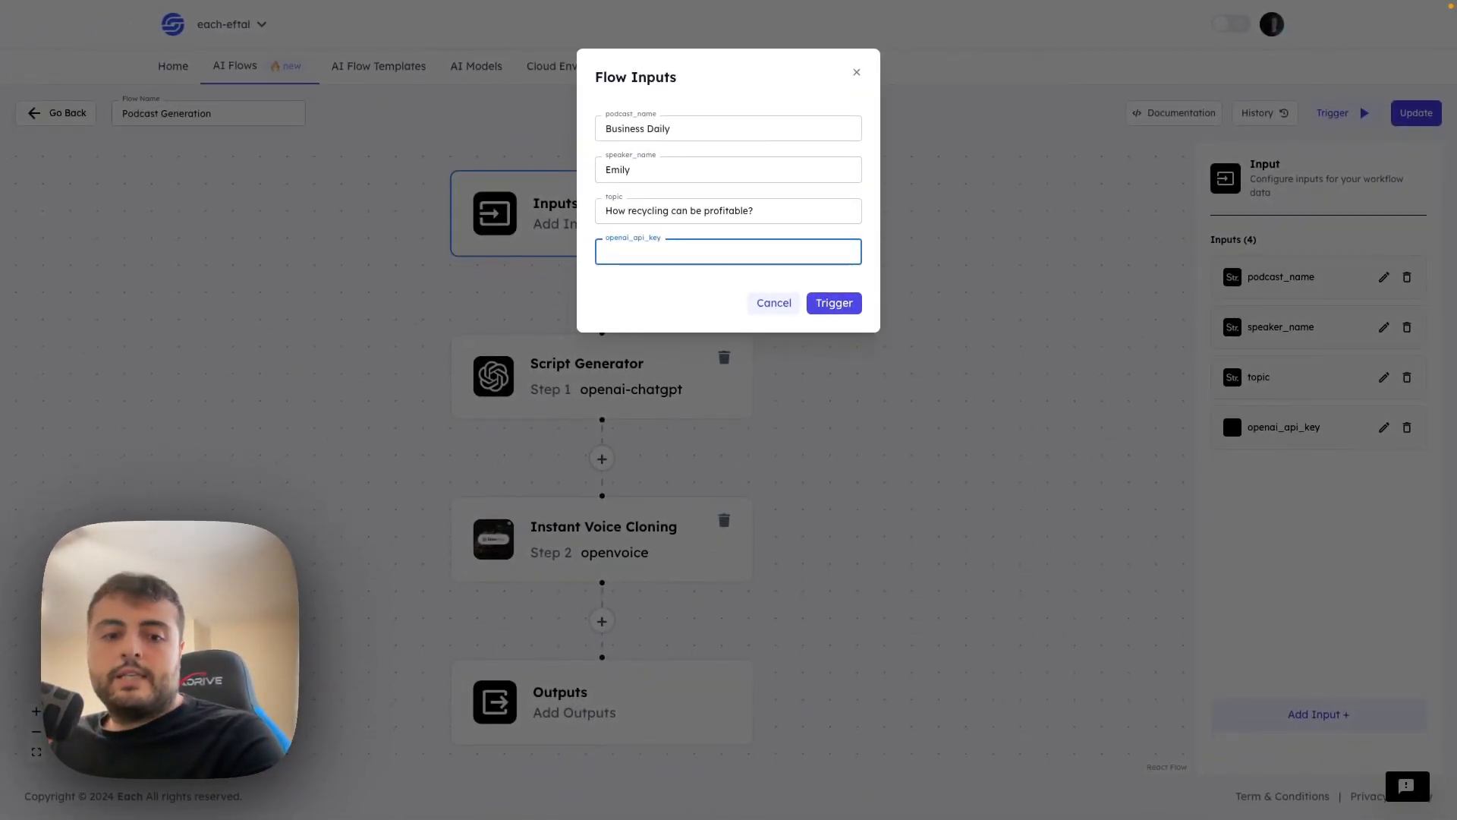
- Paste the OpenAI API key into openai_api_key and trigger the flow with these inputs
click(671, 256)
key(ctrl+v)
click(834, 290)
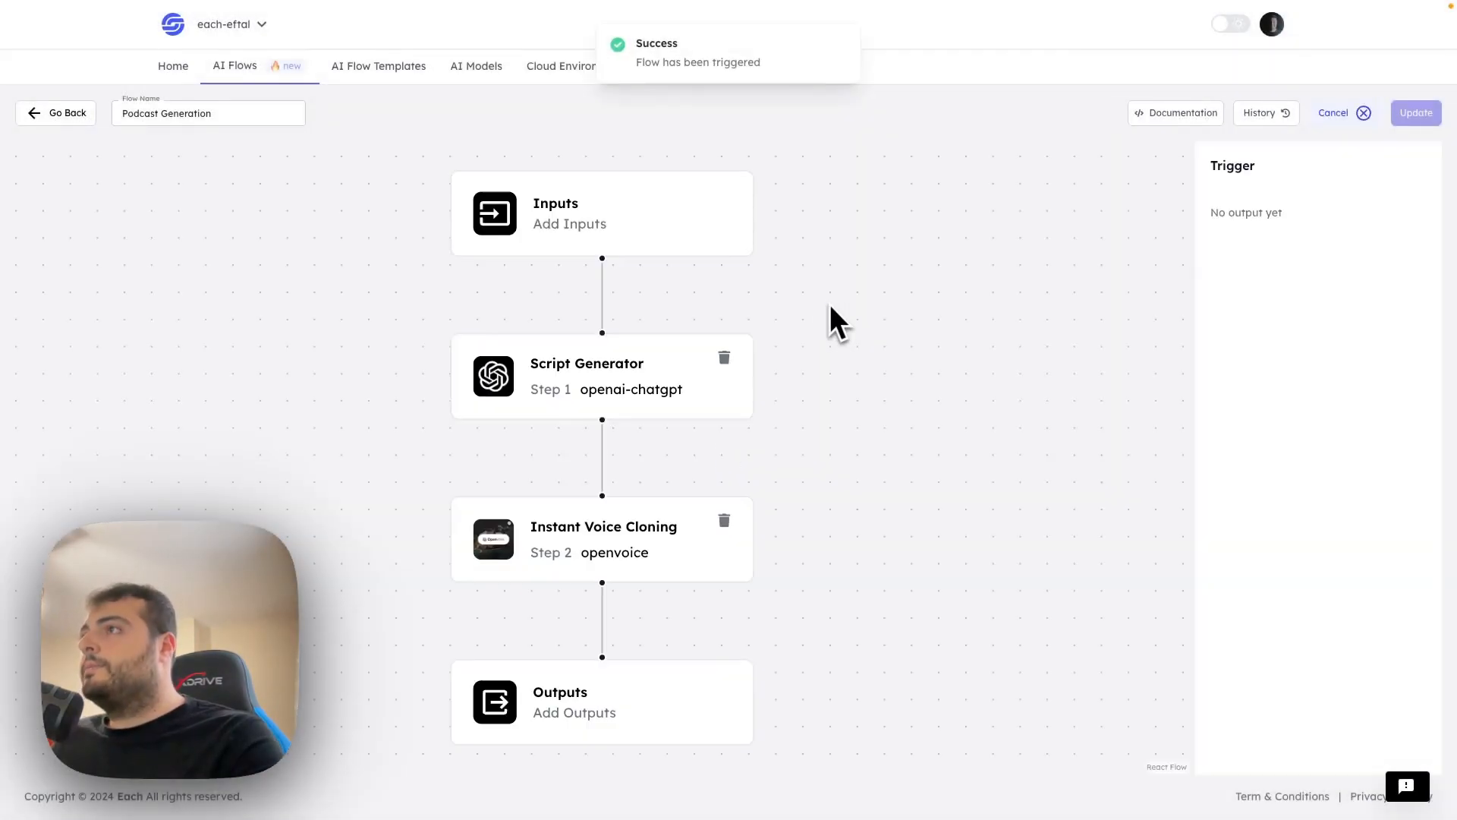
click(774, 475)
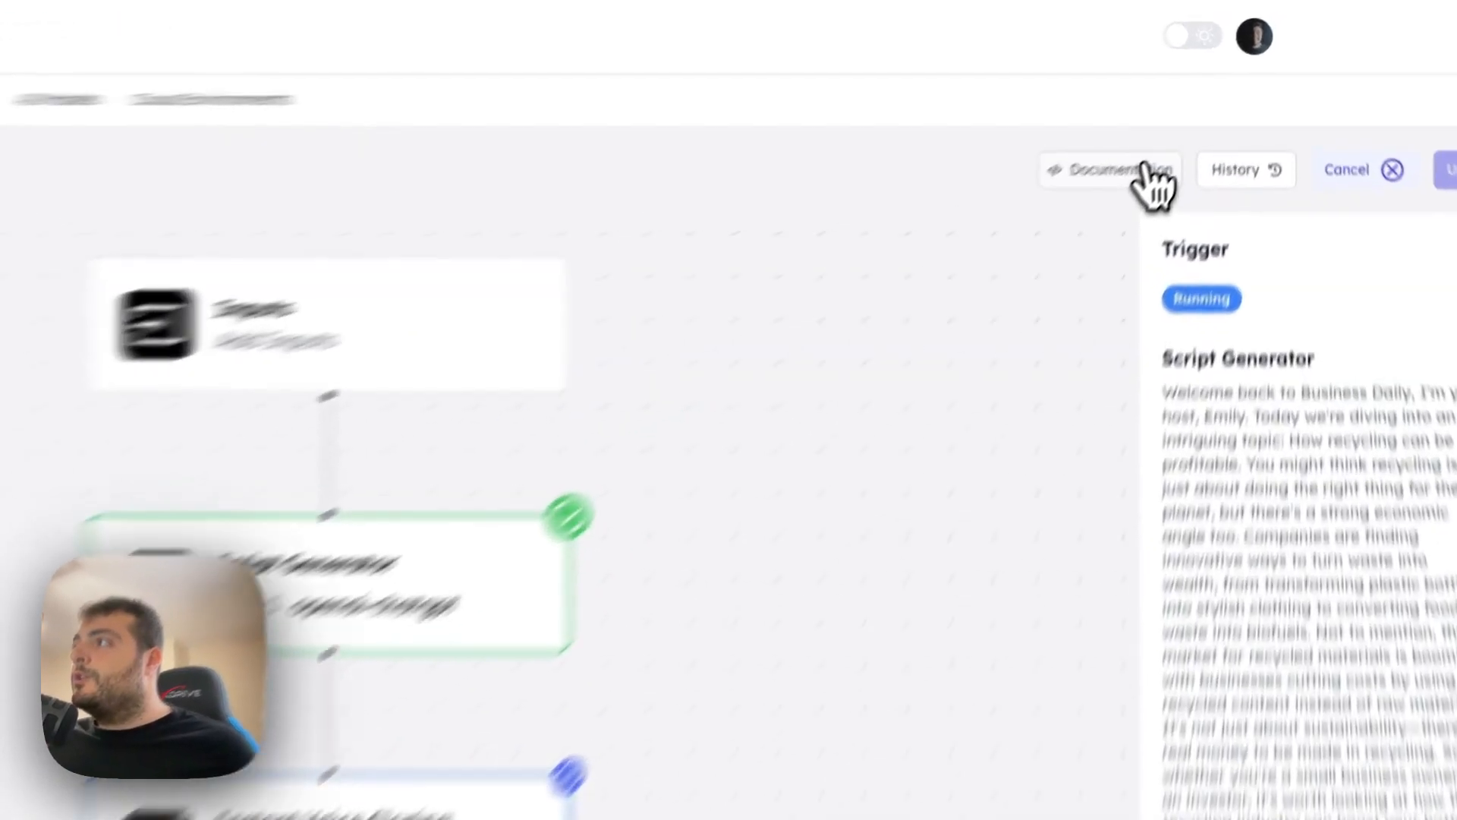
- Examine the API trigger code for HTTP and Node.js, copy the Node.js SDK snippet and close the documentation dialog
click(1201, 115)
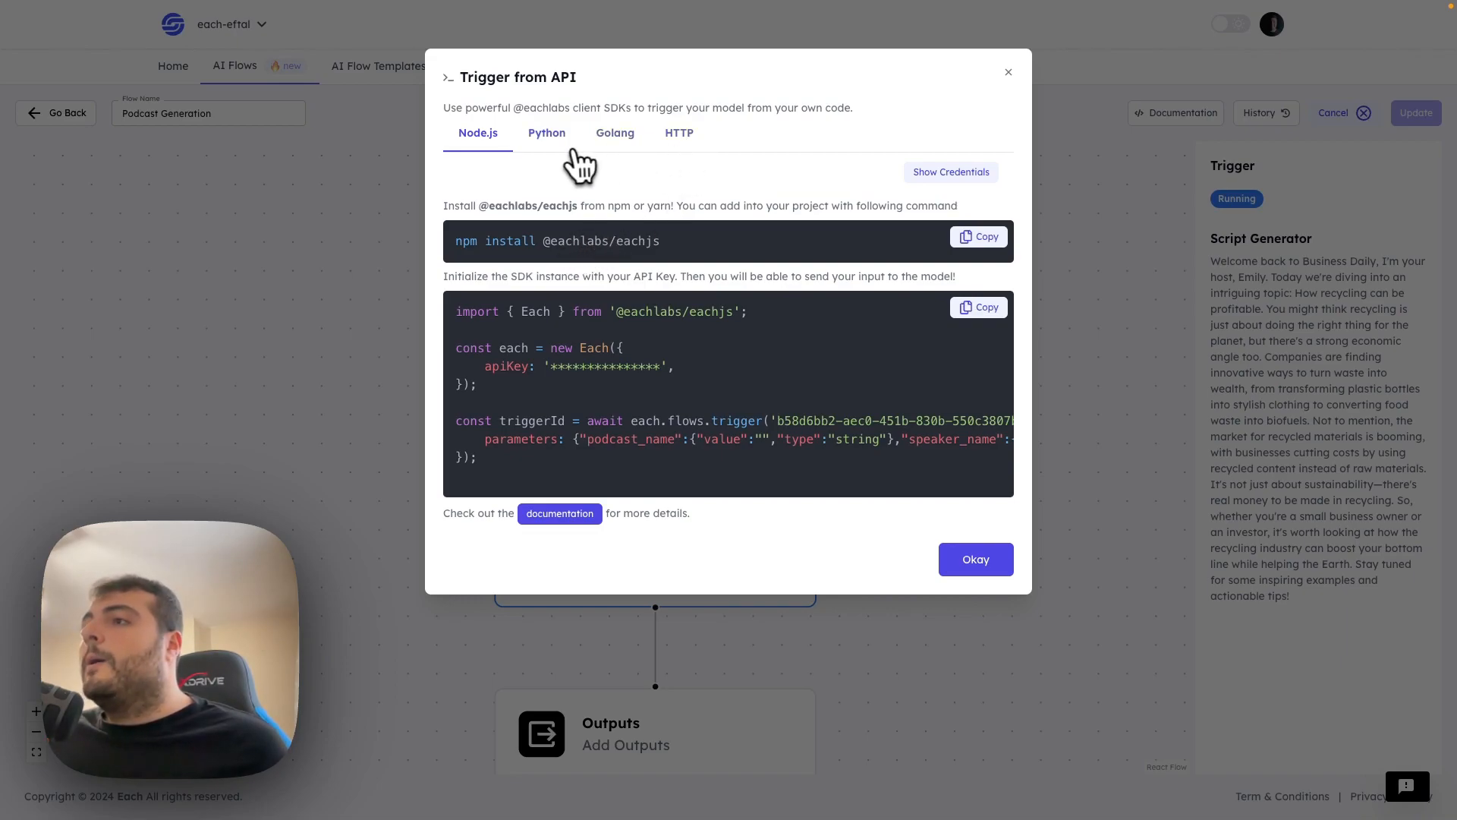
click(658, 135)
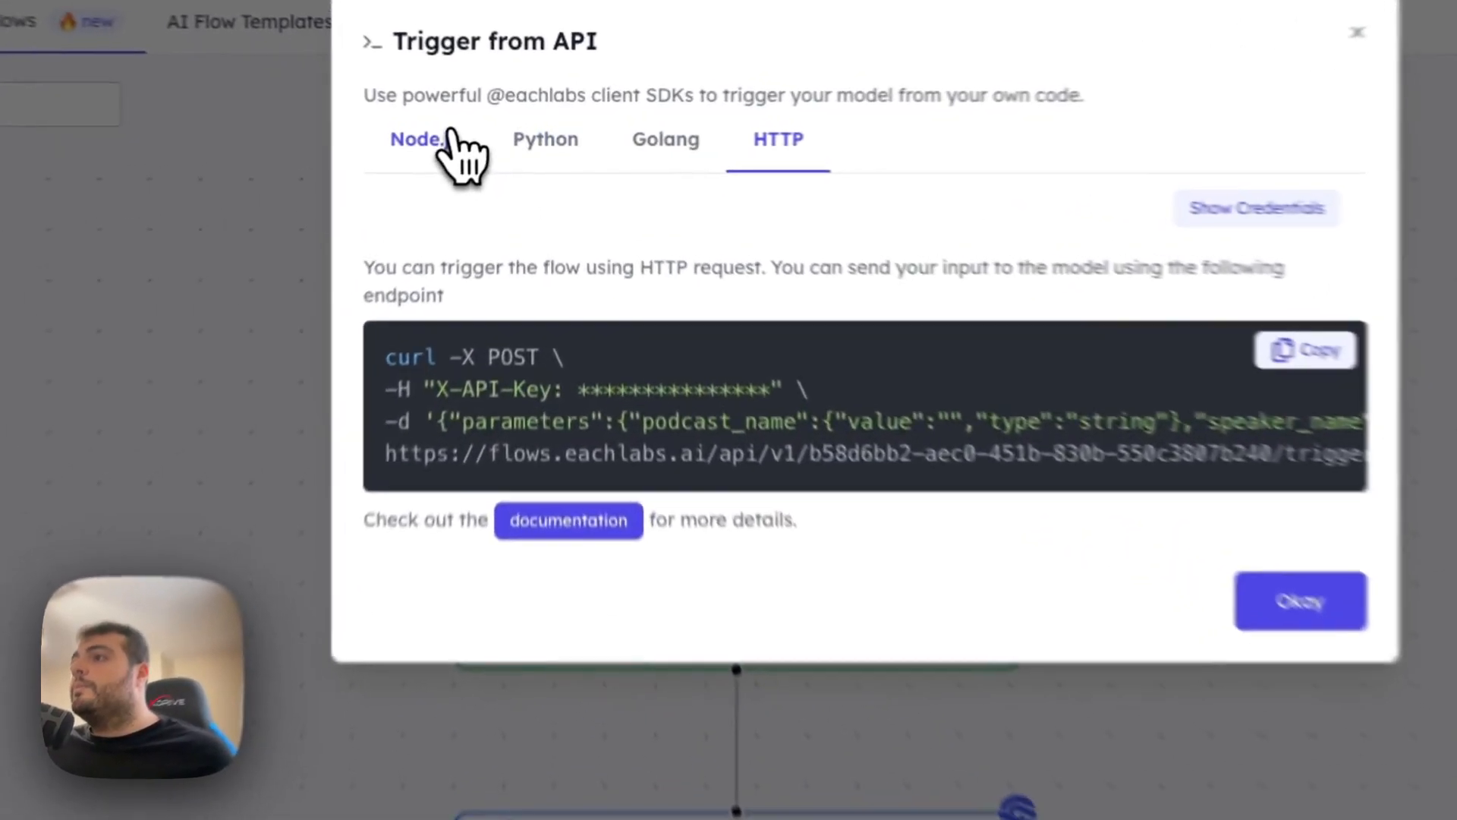
click(492, 137)
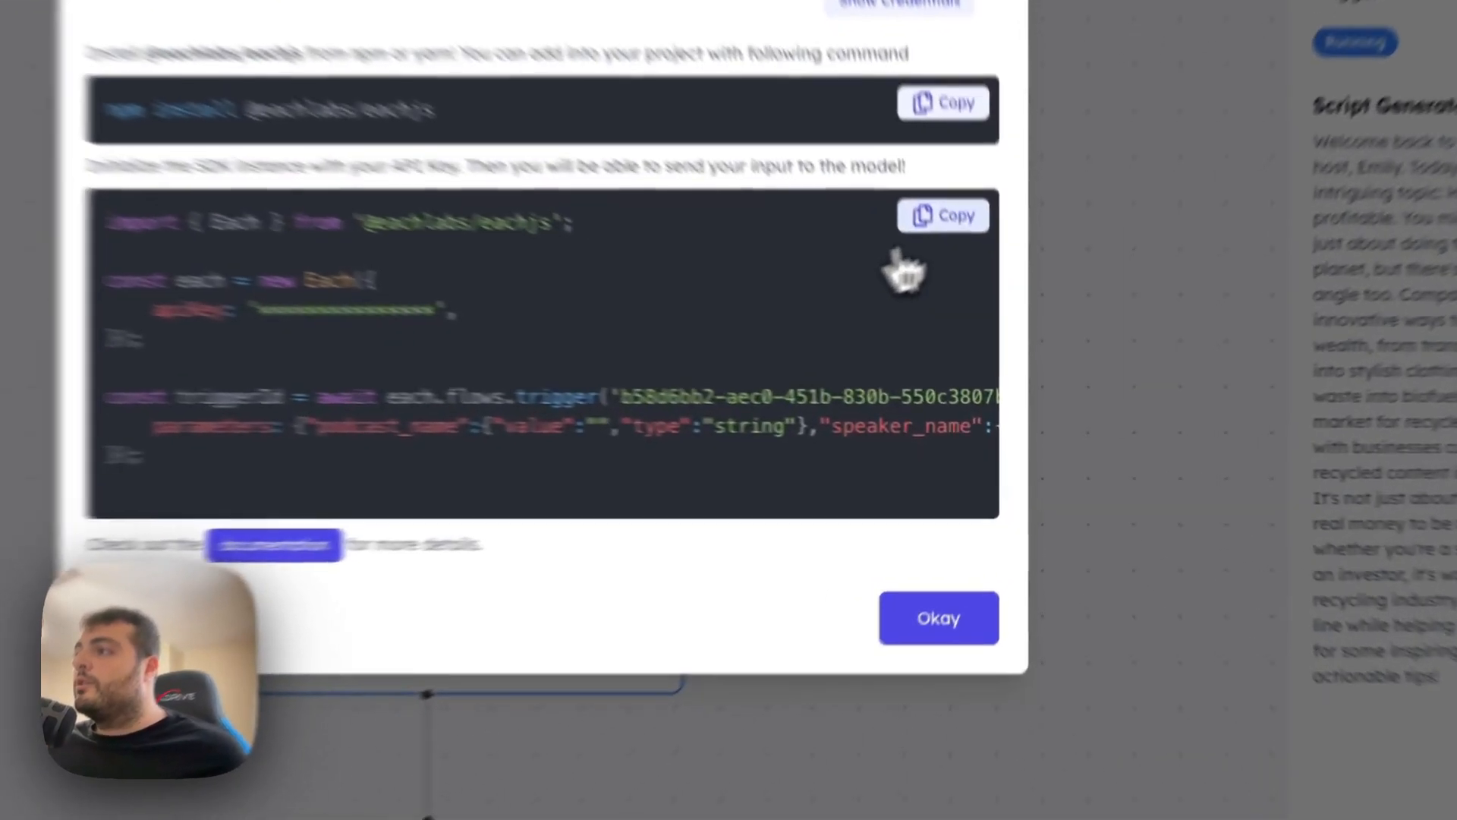
click(979, 307)
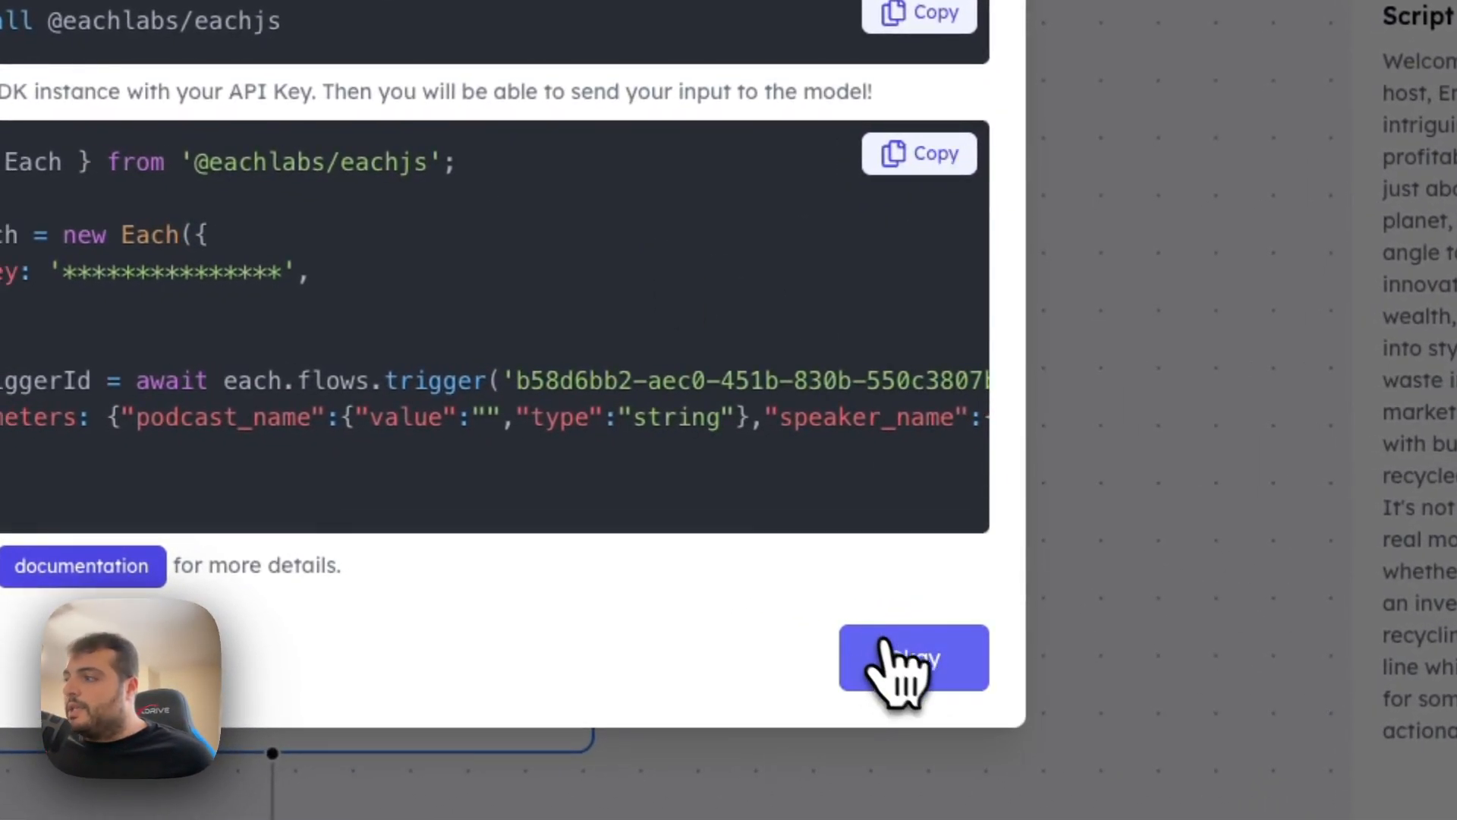
click(899, 660)
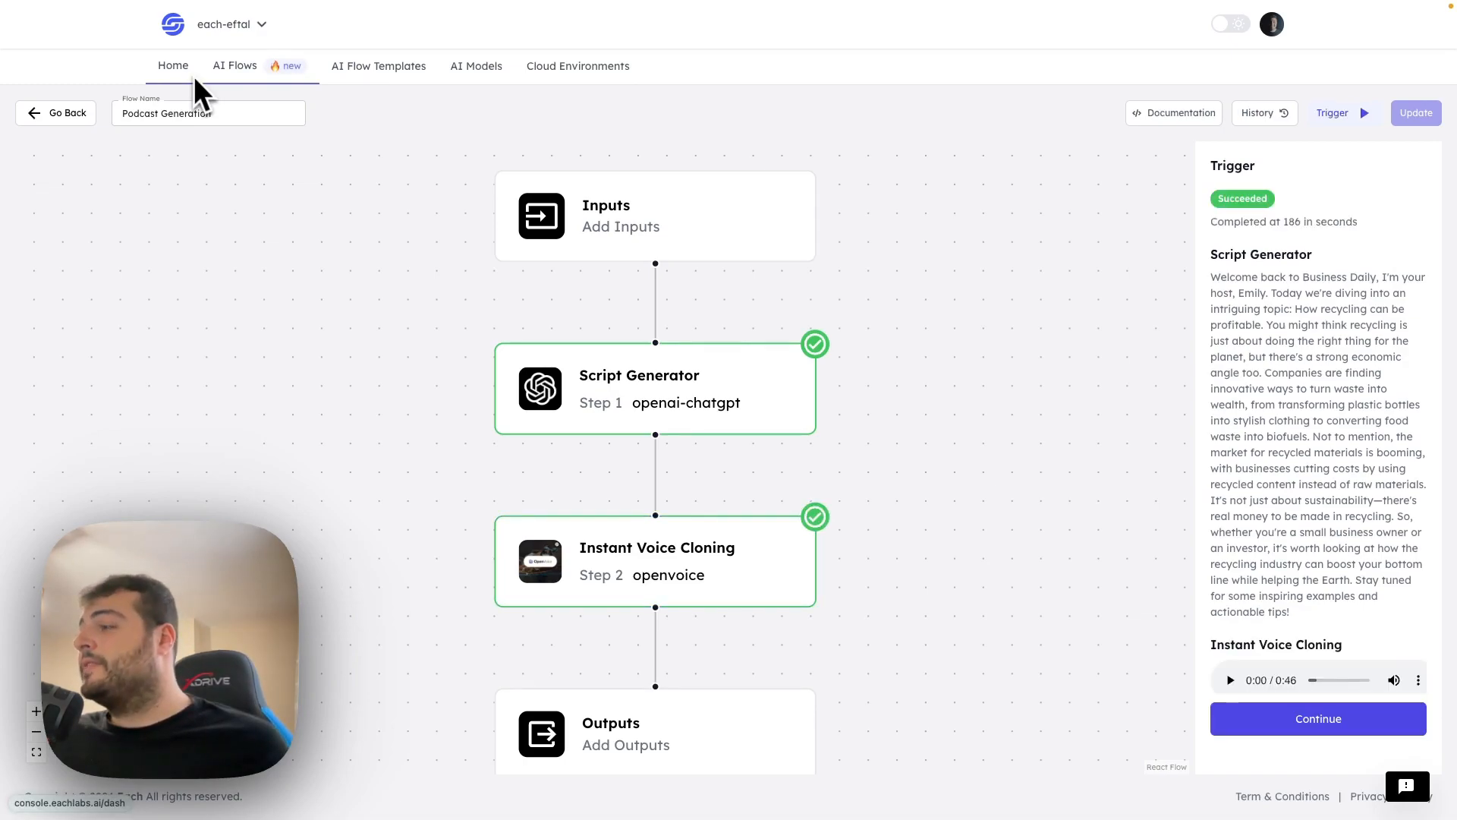
- Play the beginning of the generated Instant Voice Cloning audio, then pause it
scroll(1262, 423, down, 1)
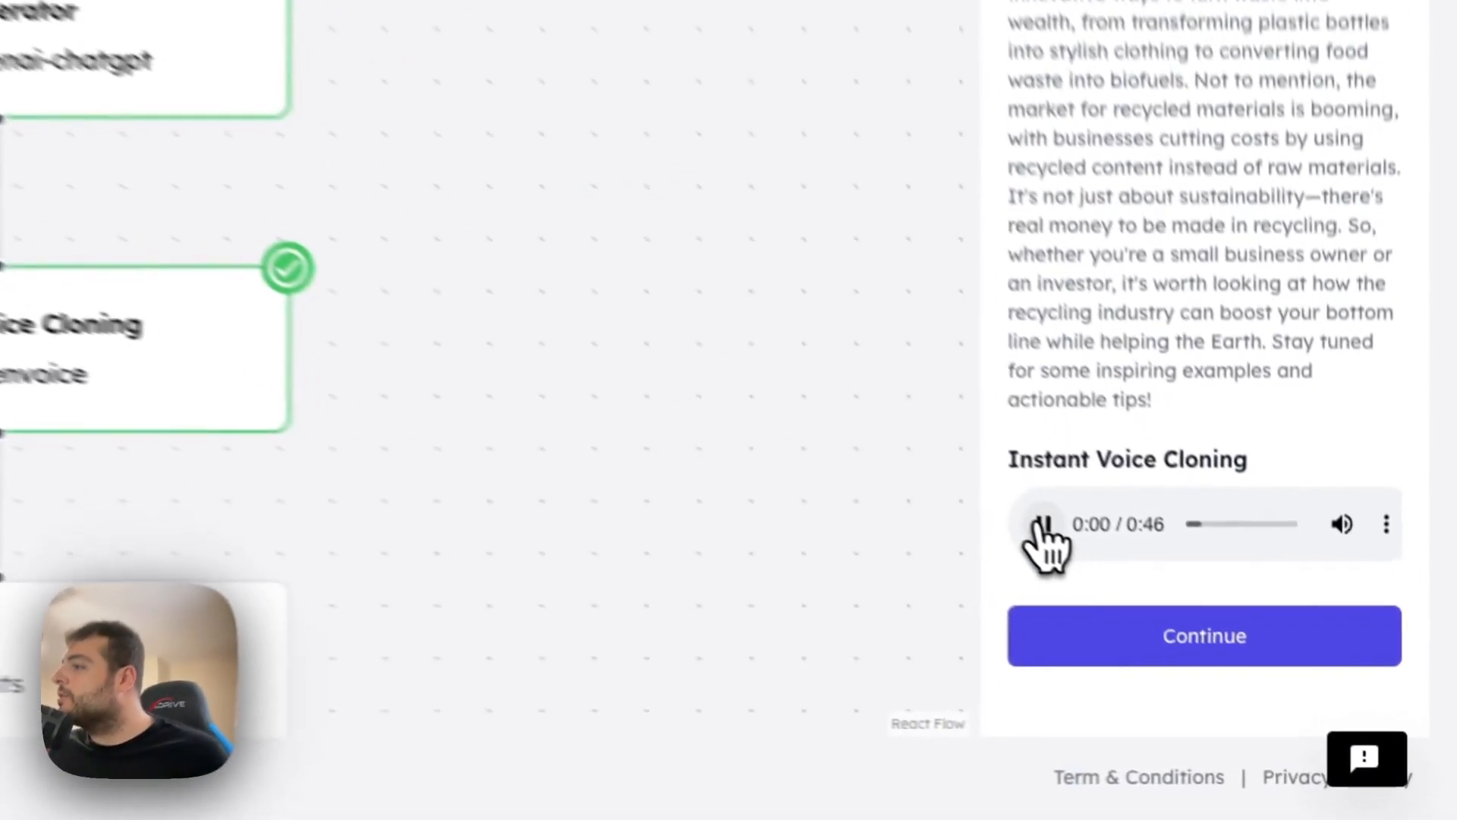
click(1229, 657)
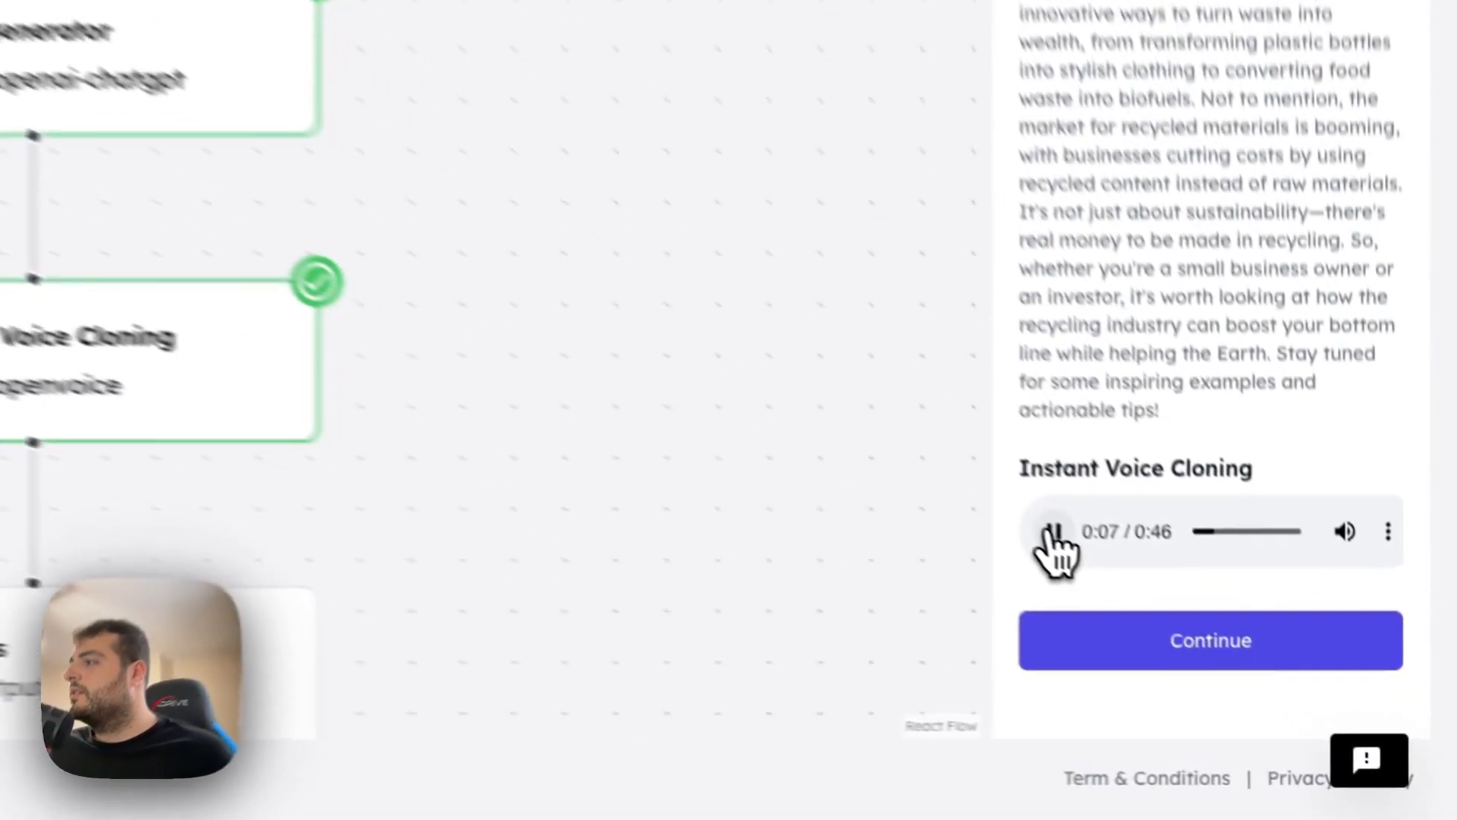
click(1229, 657)
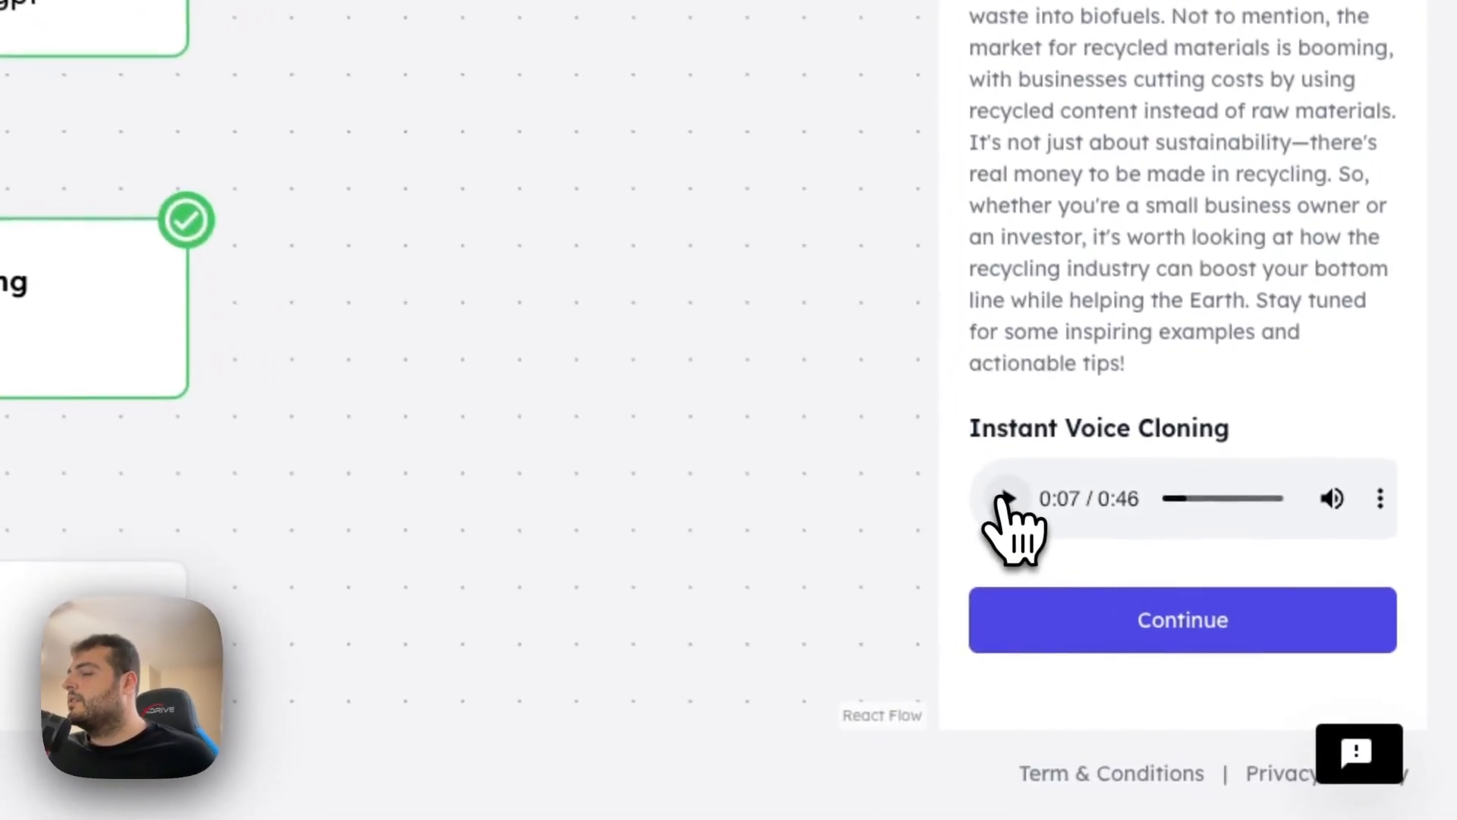